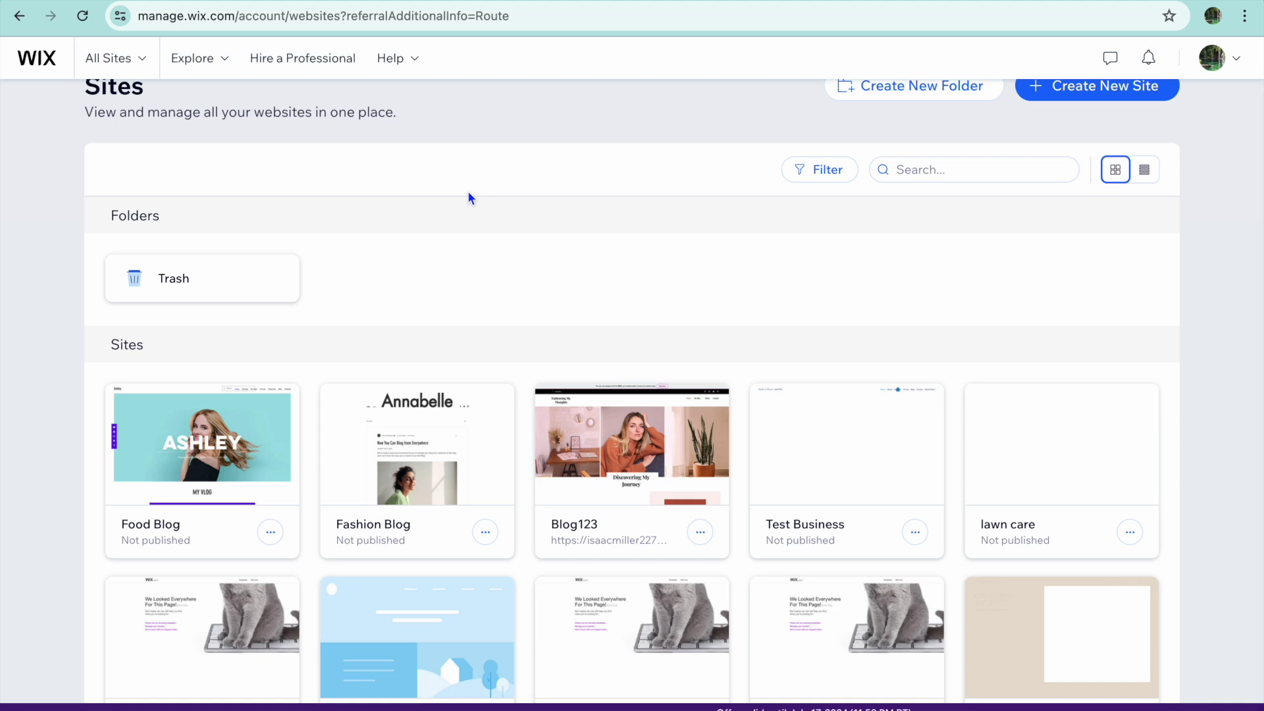
Create a new site without the AI chat and choose Portfolio as its website type.
scroll(470, 197, up, 1)
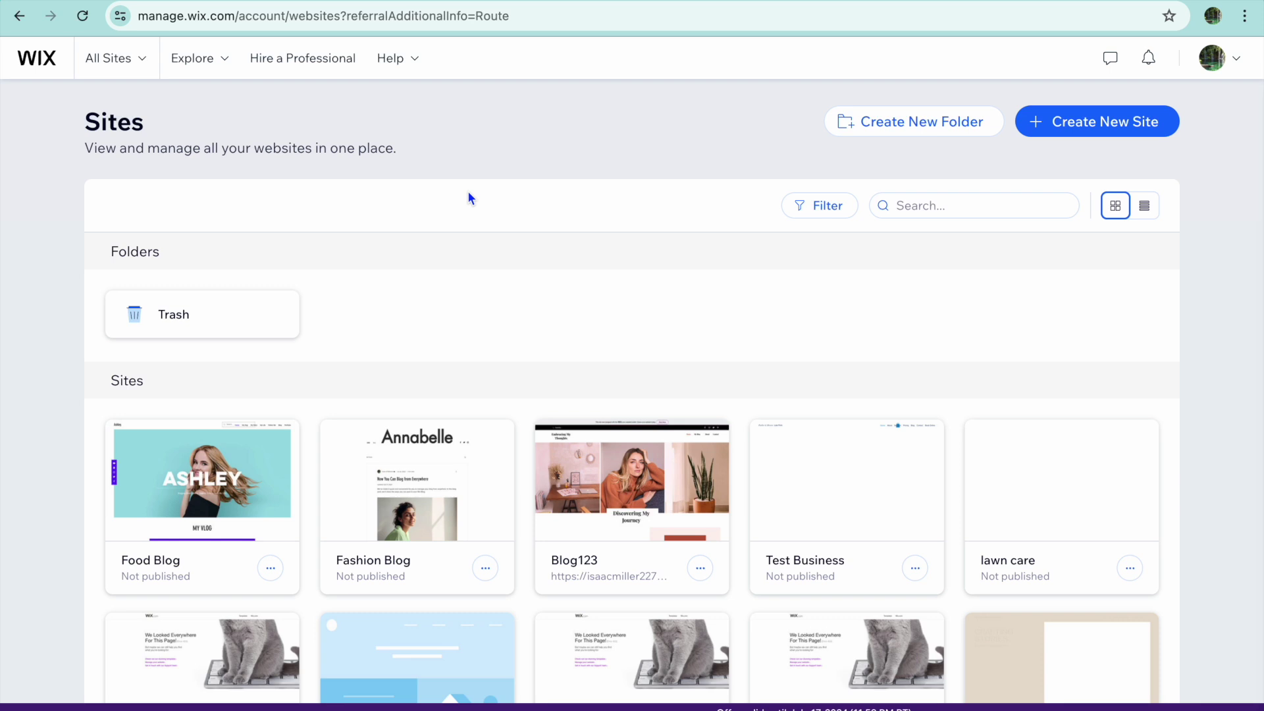
click(1118, 120)
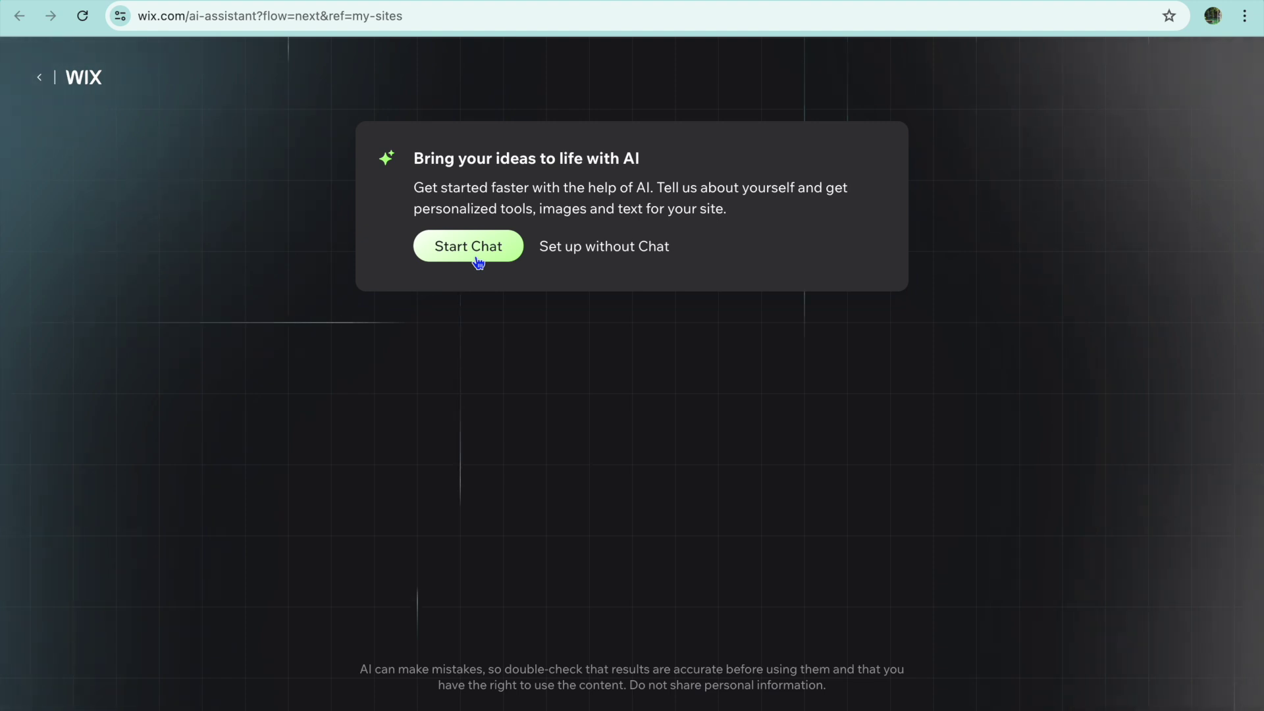
click(602, 253)
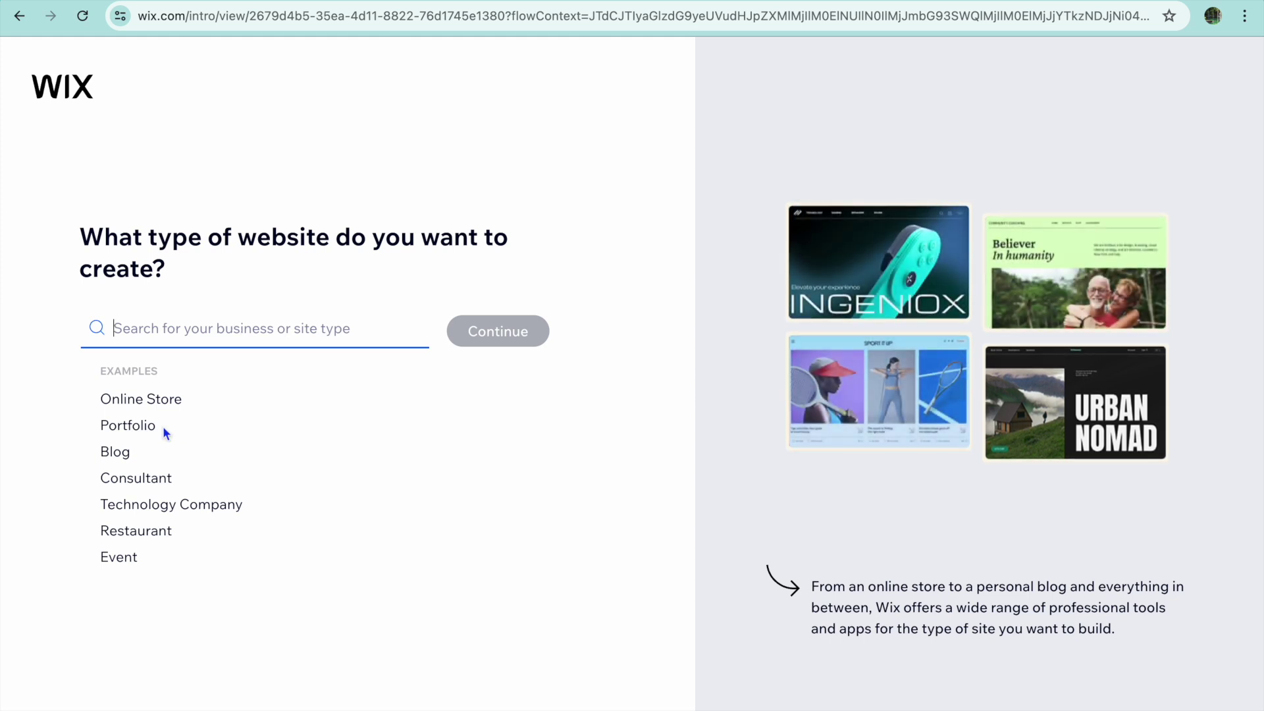
click(136, 435)
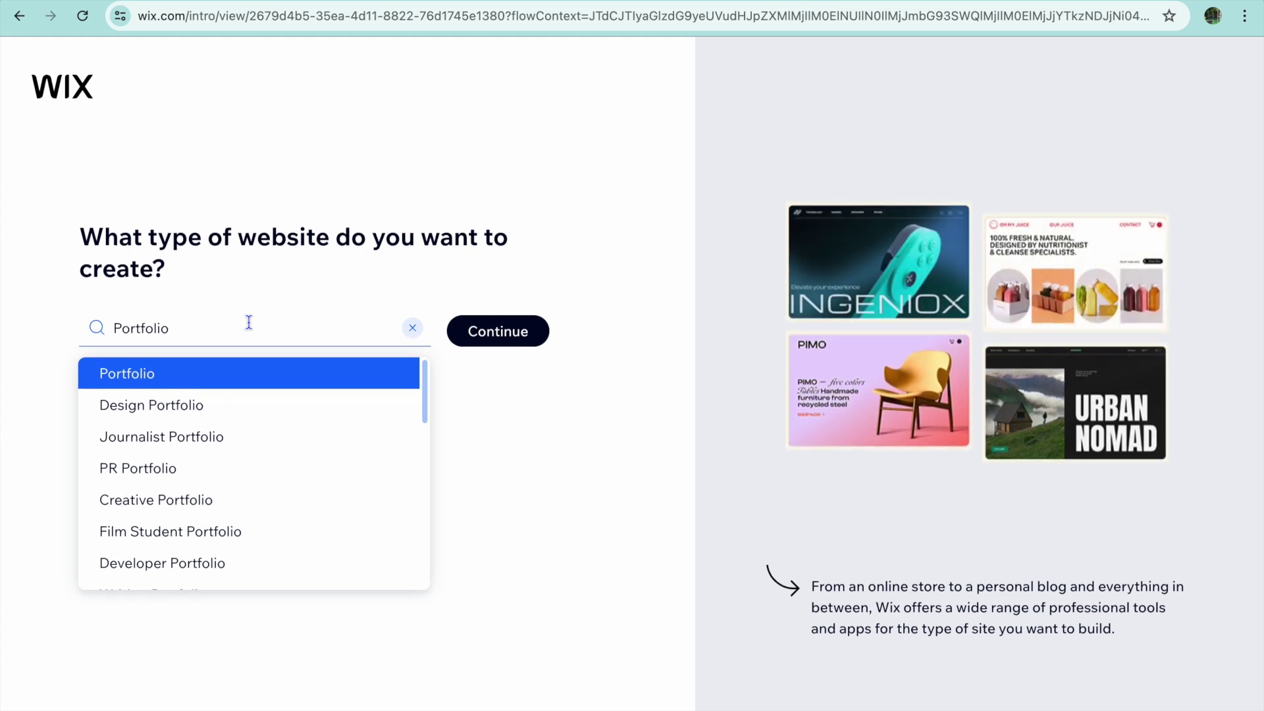
click(477, 335)
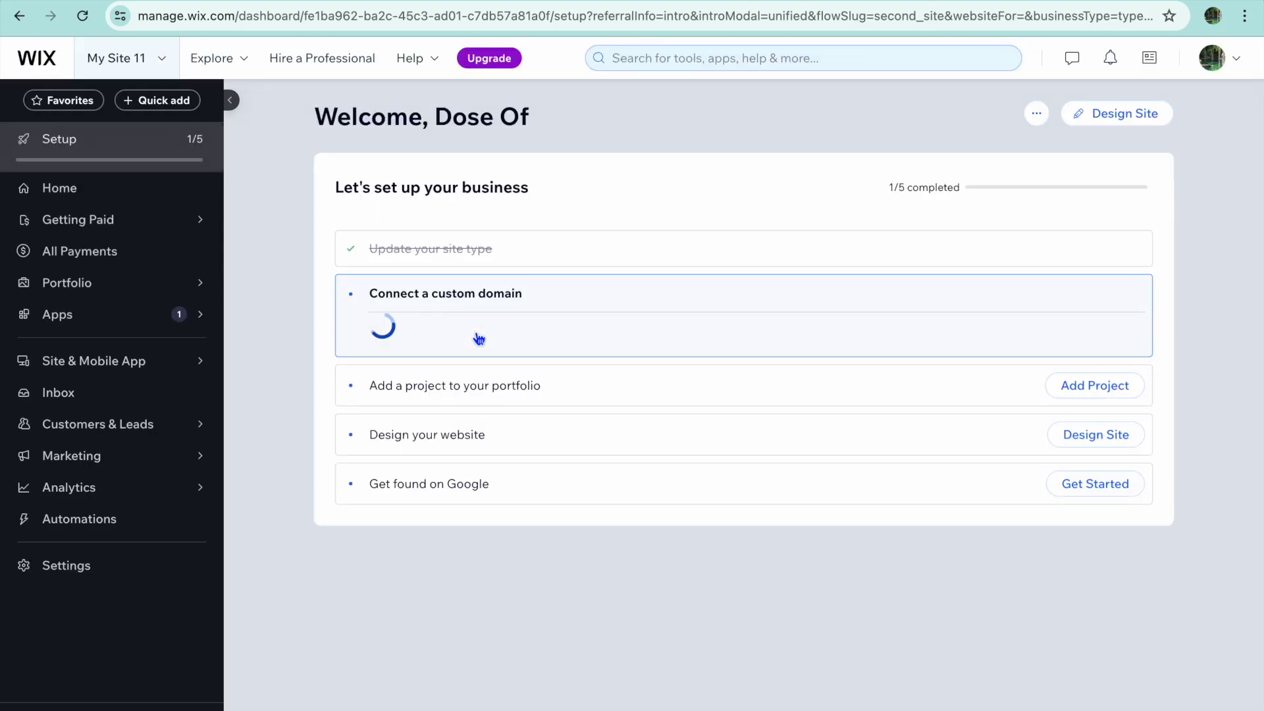
Name the website "test site" and continue to the app selection.
click(577, 287)
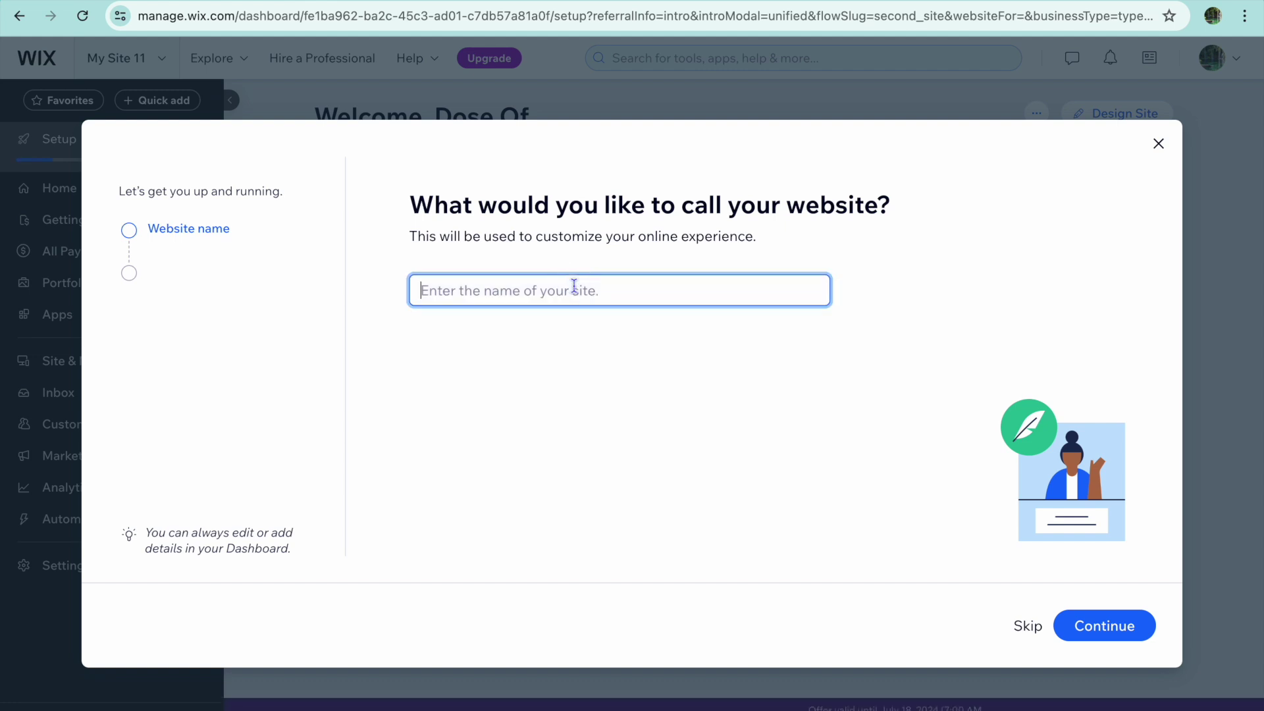
text(test site)
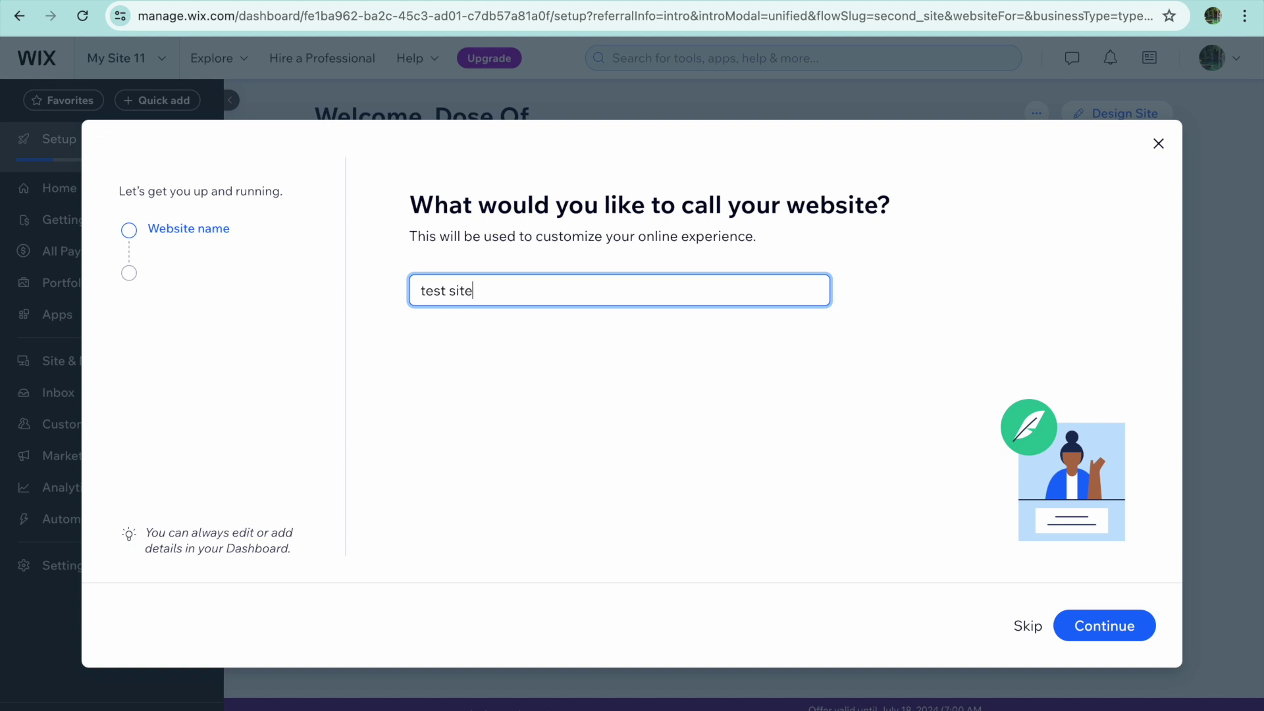
click(1088, 629)
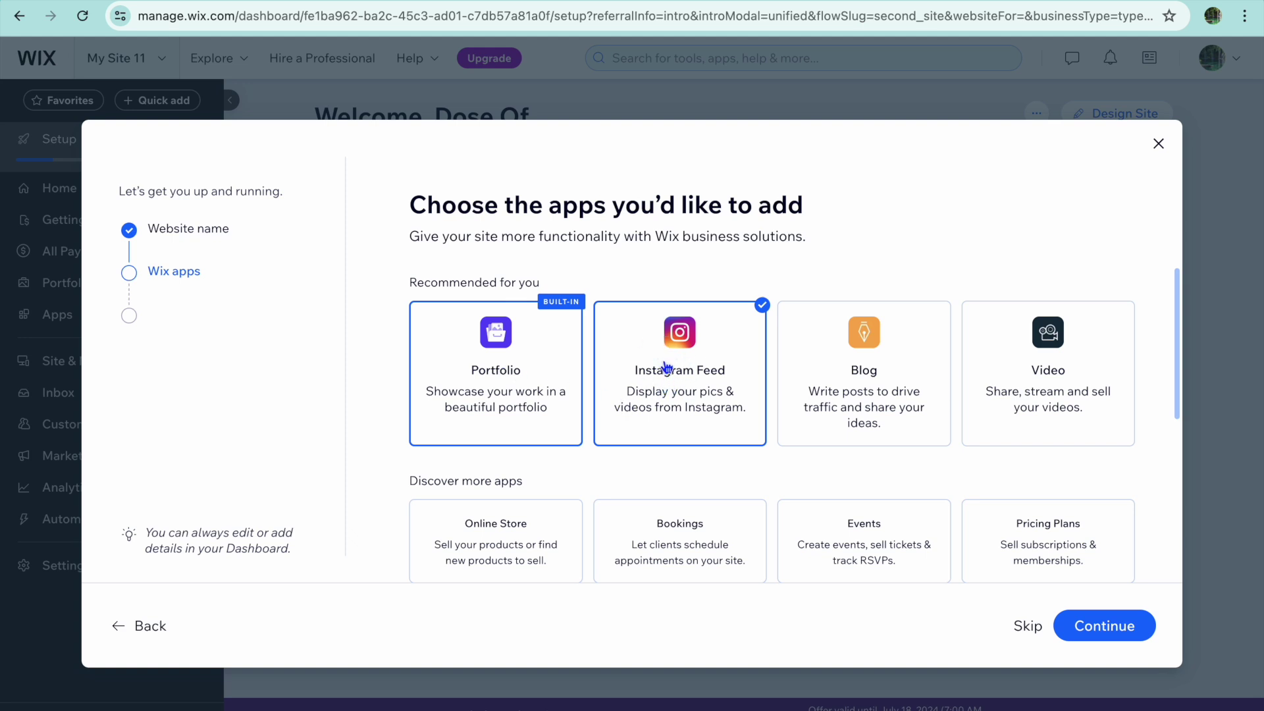
Add the Blog app along with the selected Instagram Feed, then finish the setup and continue to the dashboard.
click(866, 377)
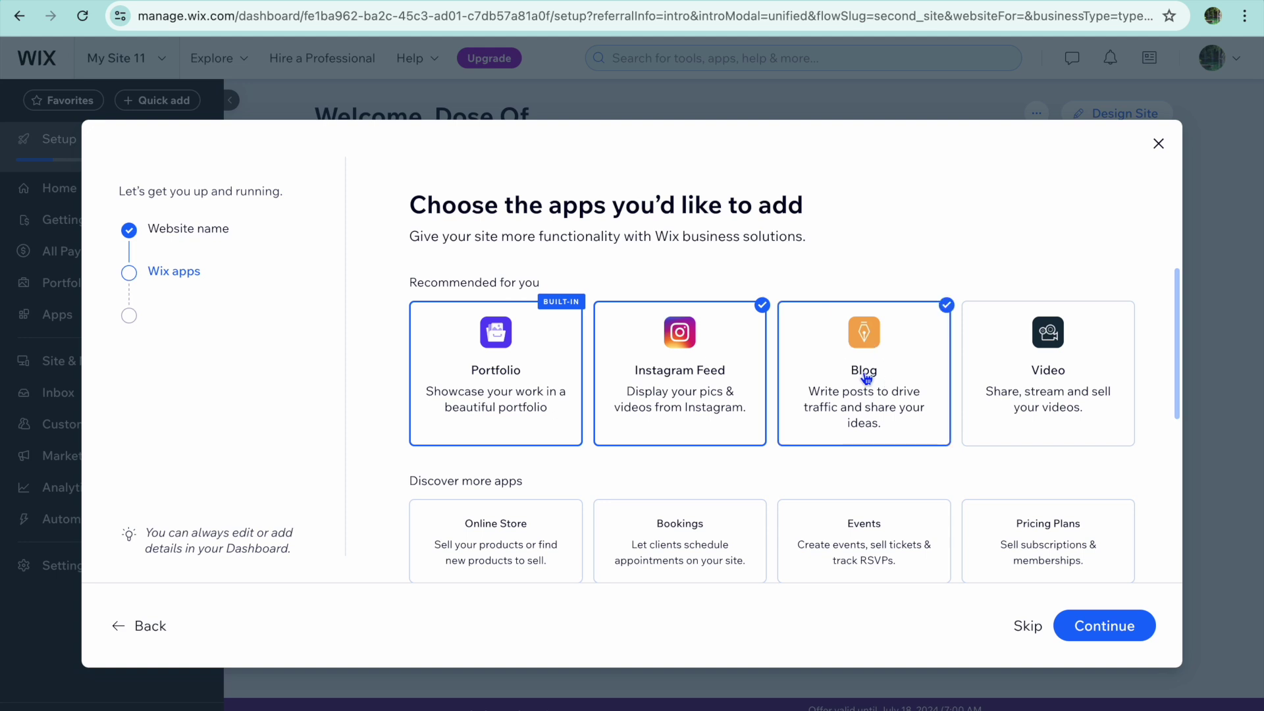
scroll(865, 377, down, 2)
scroll(863, 372, up, 1)
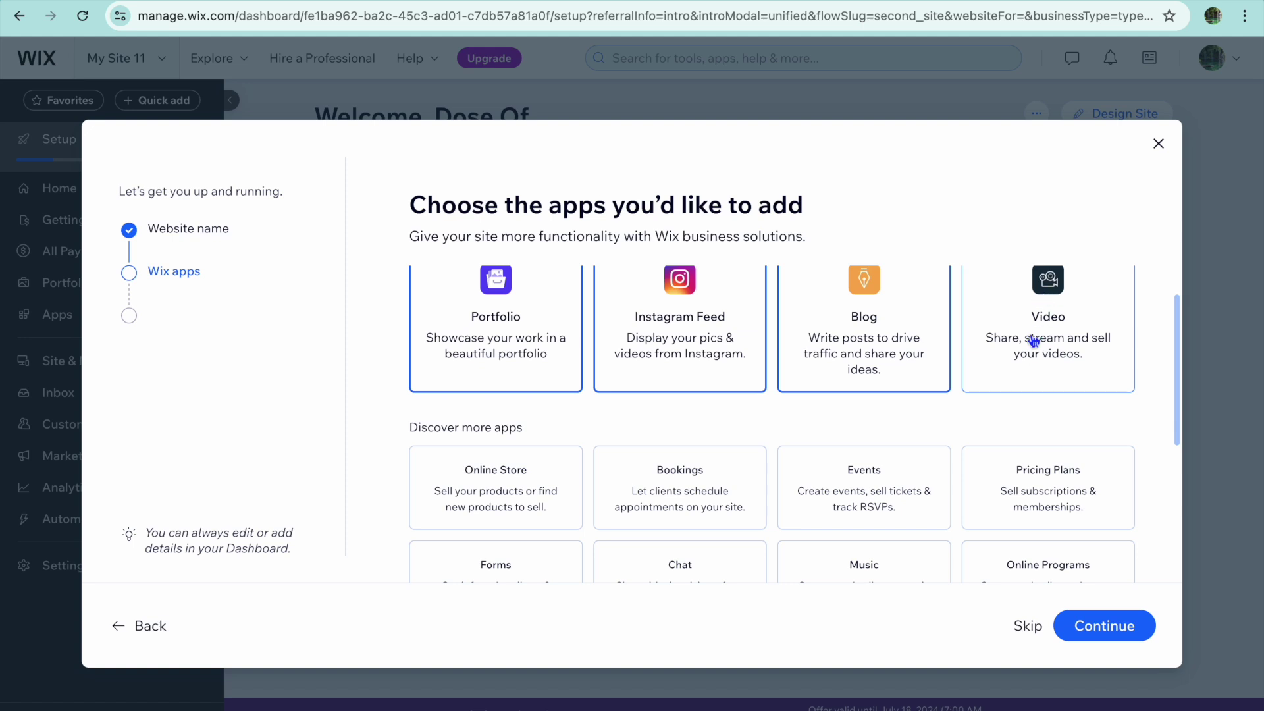
scroll(1035, 331, down, 4)
scroll(1035, 334, up, 1)
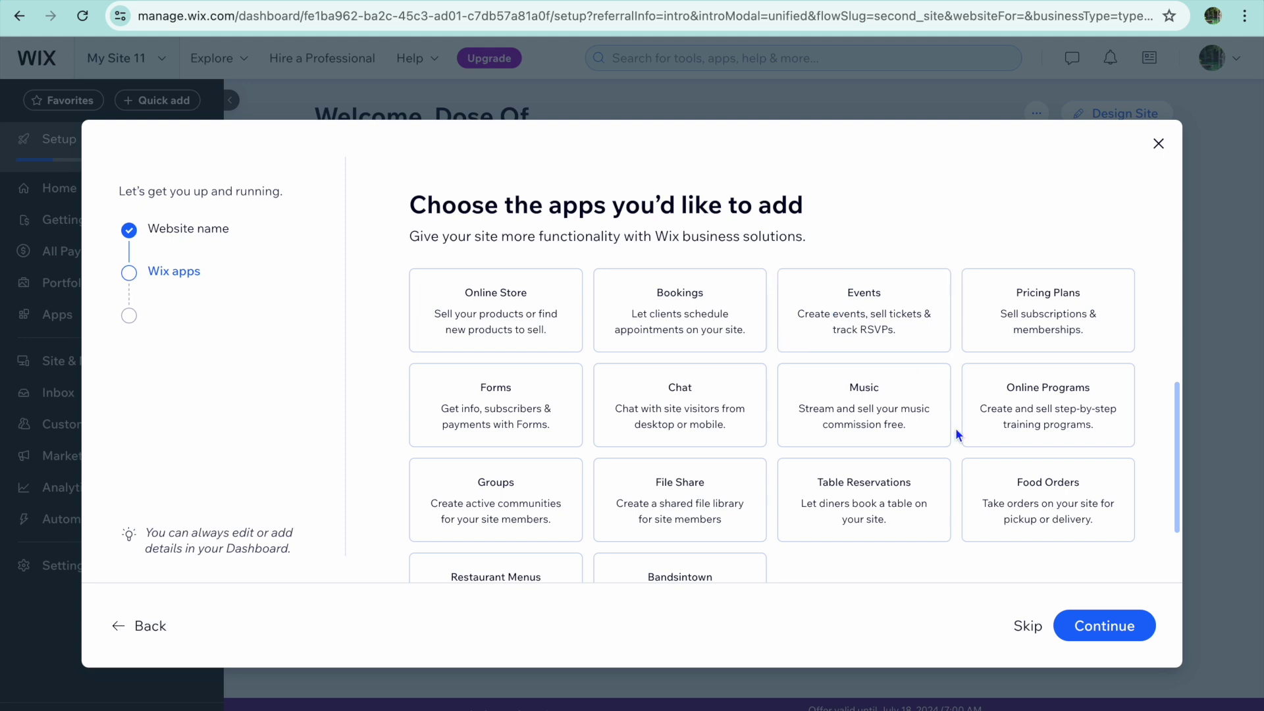
click(1101, 629)
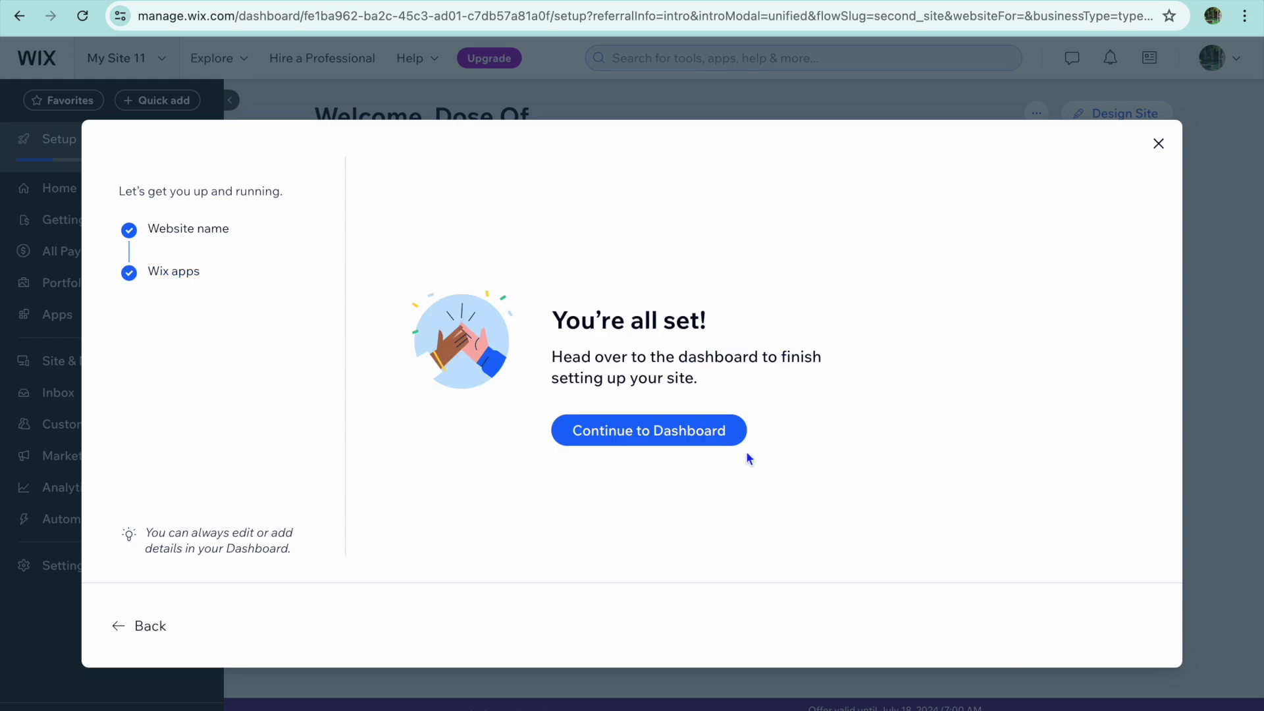
click(672, 428)
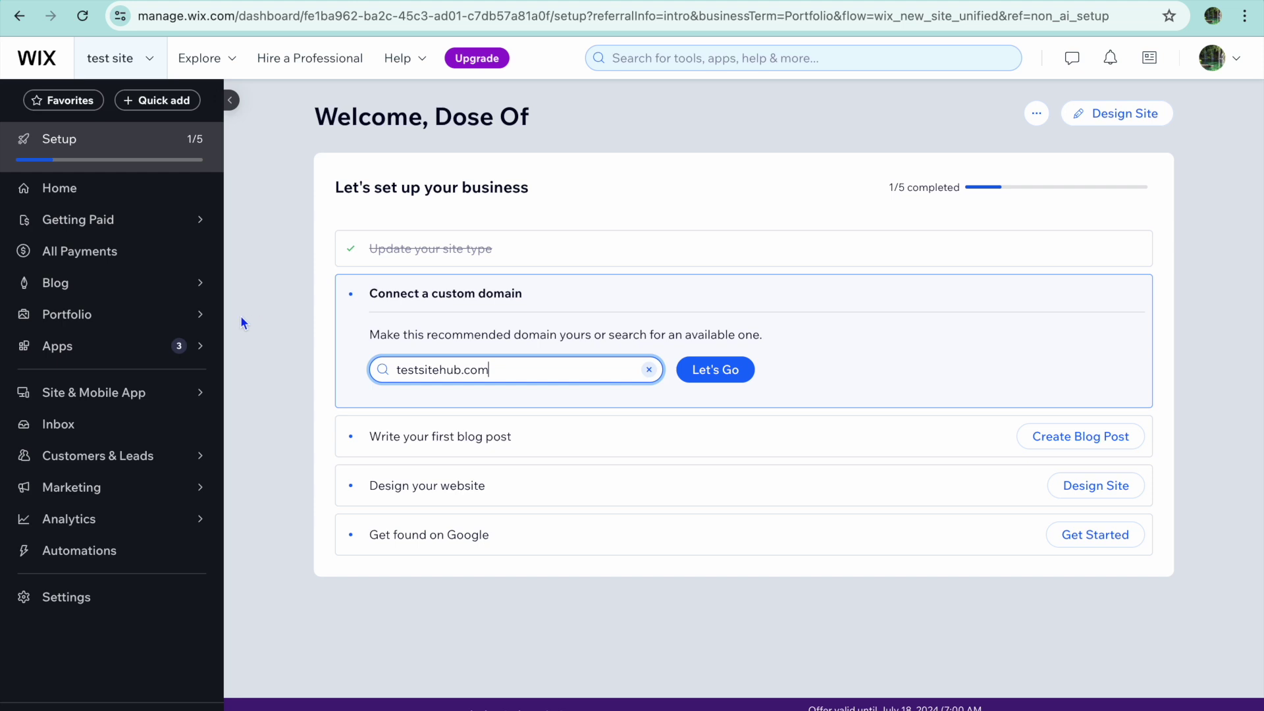
View the AI portfolio setup for projects up to the image upload stage, without adding any work.
mouse_move(211, 317)
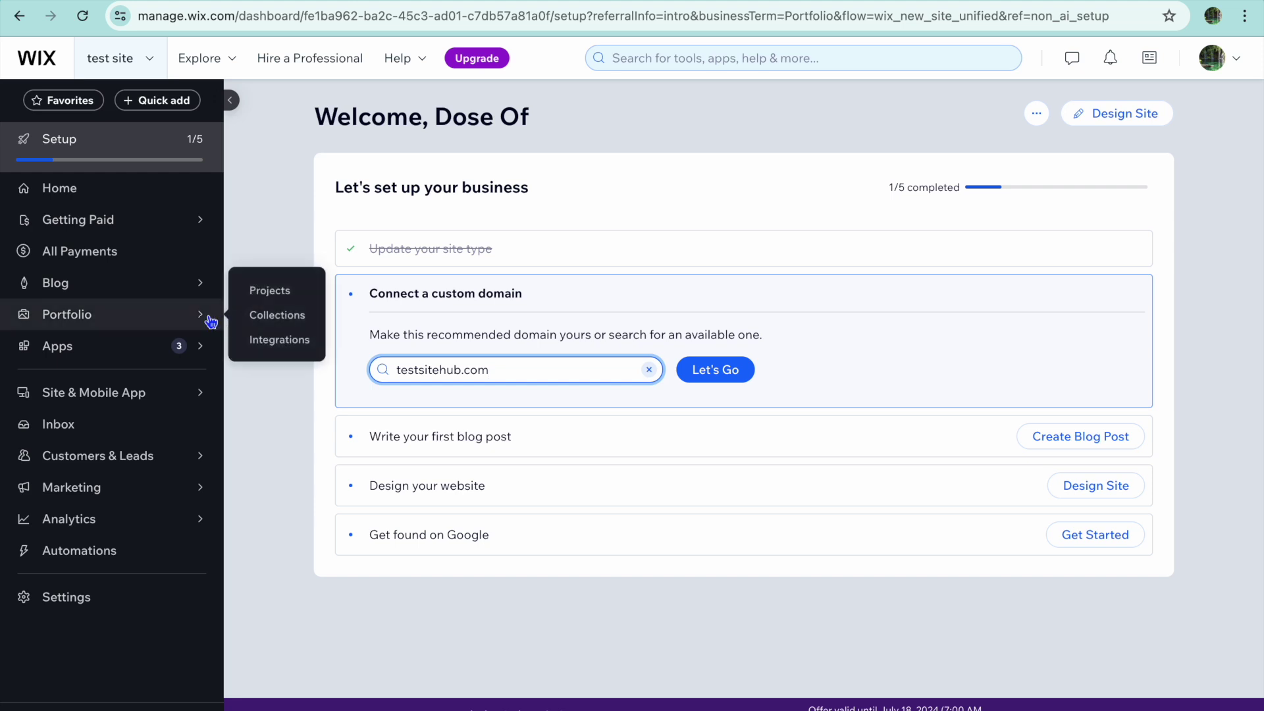
click(108, 324)
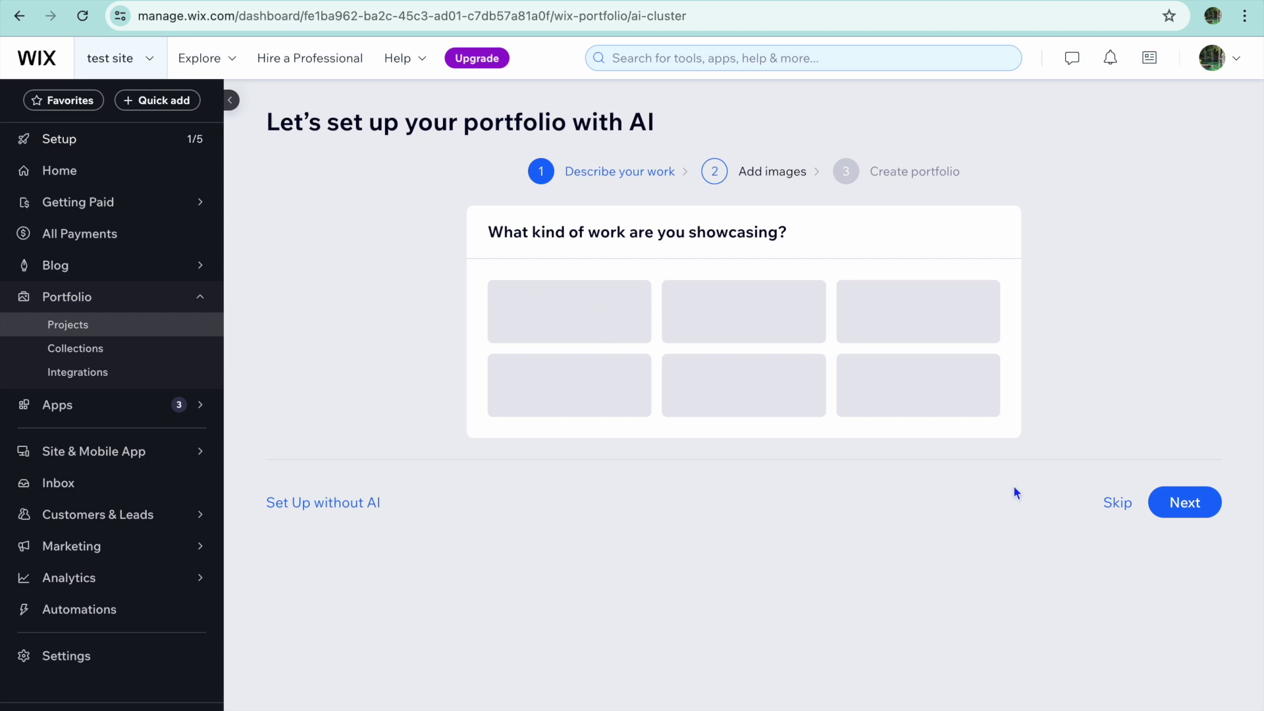
click(1205, 503)
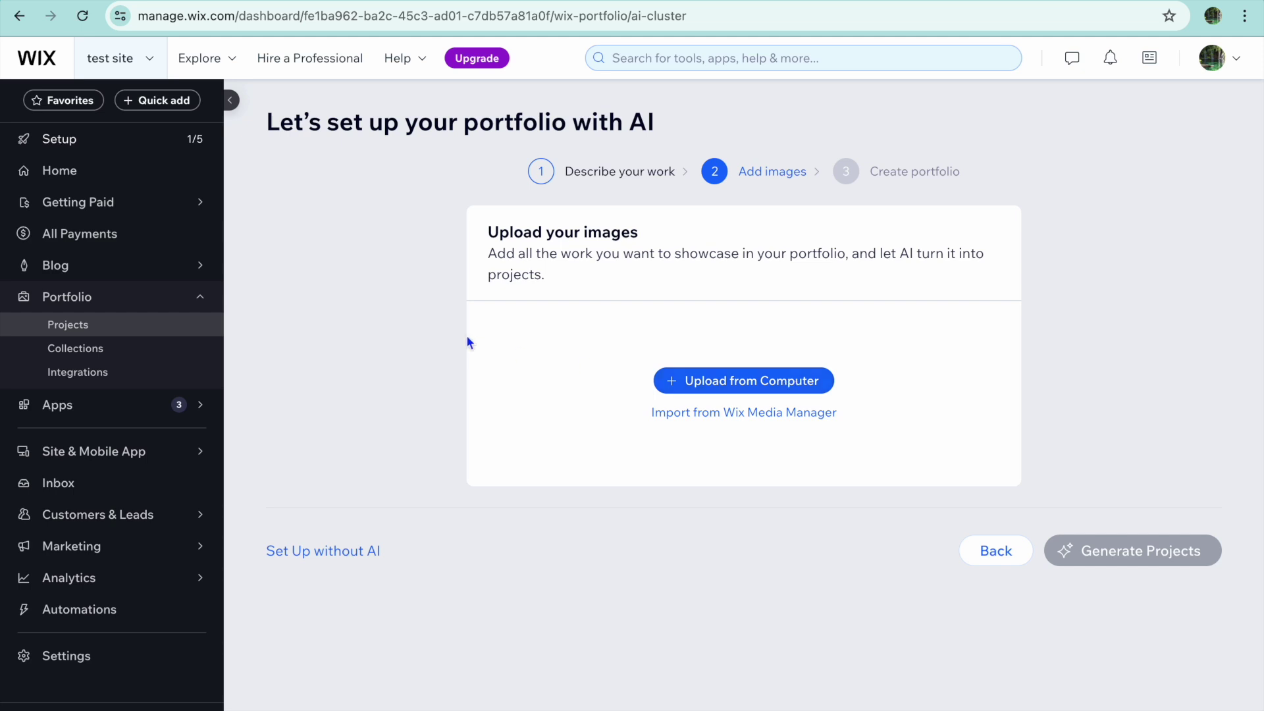
click(92, 350)
Open a blank new blog post from the blog overview and place the cursor in its body.
mouse_move(138, 271)
click(100, 267)
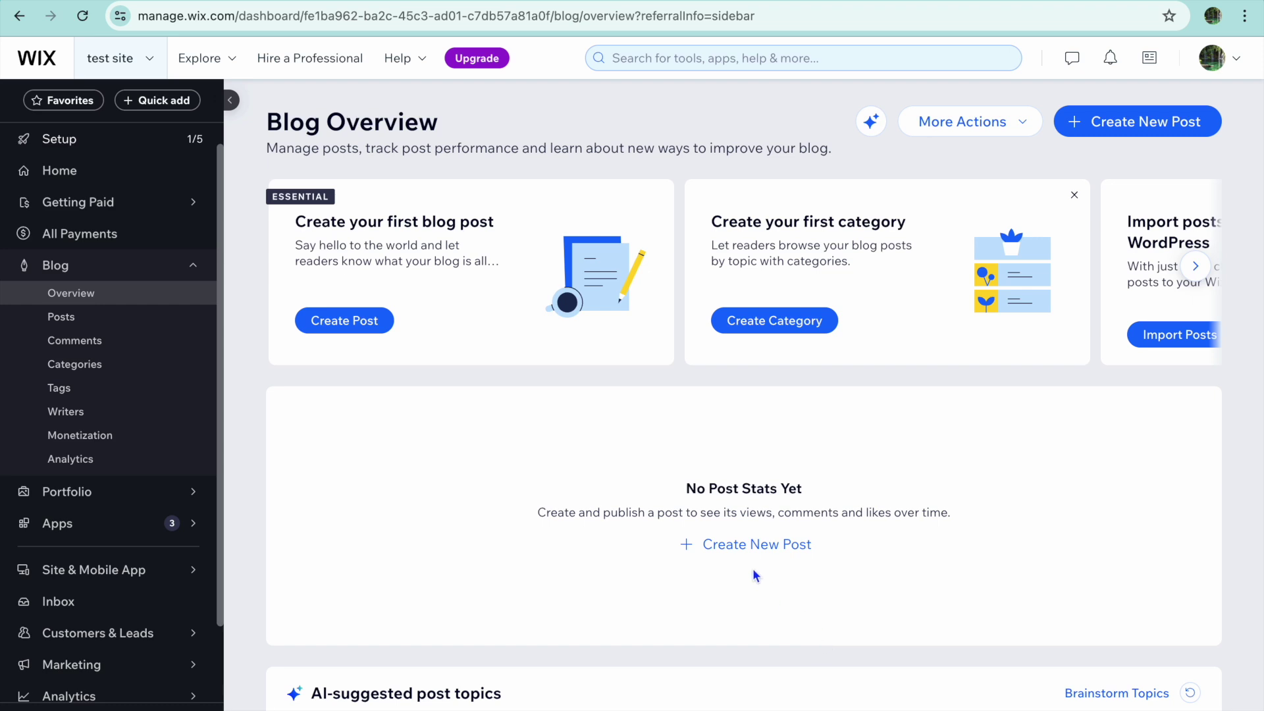
click(753, 545)
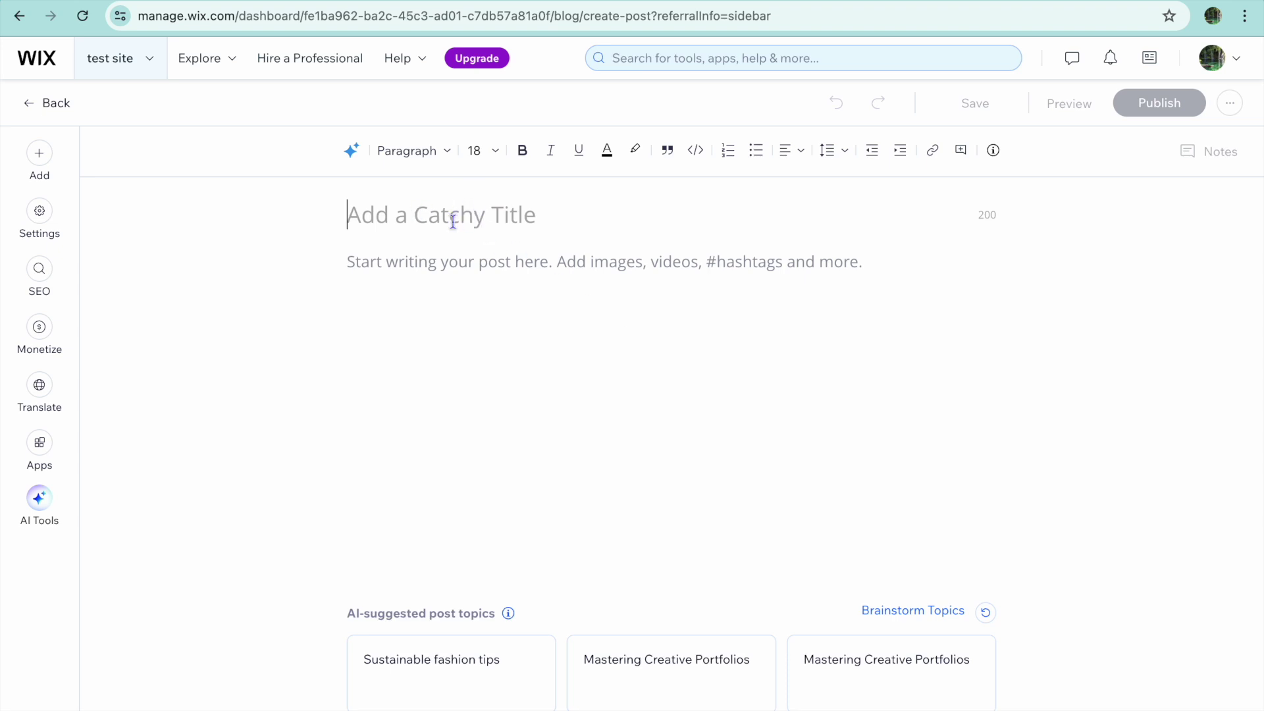
click(450, 264)
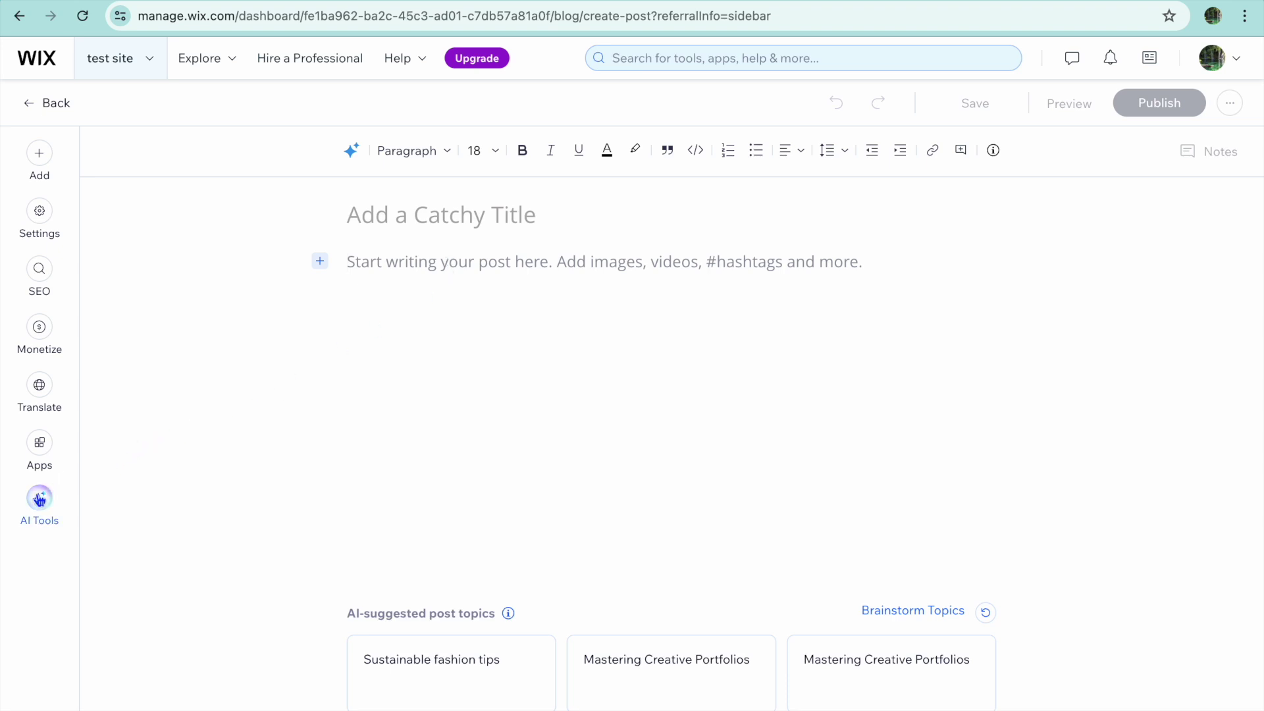
Look over the AI tools available for writing blog posts and return to the blog overview.
click(39, 498)
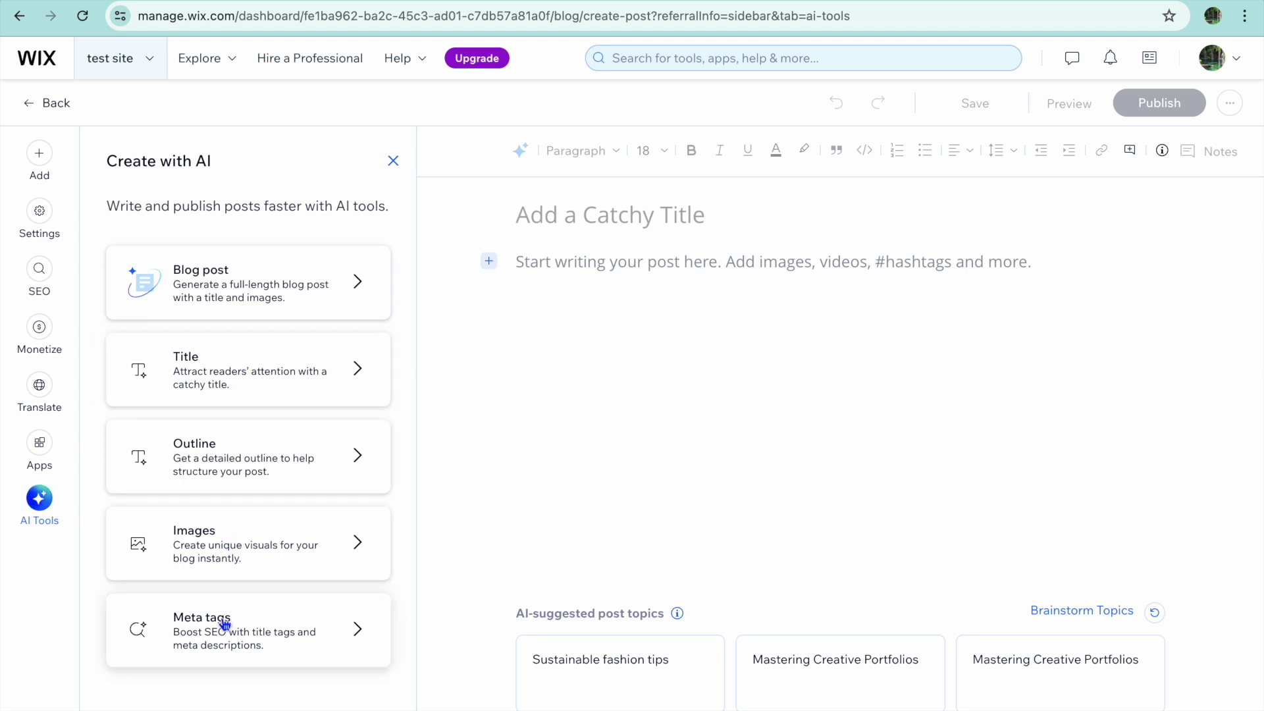
click(393, 161)
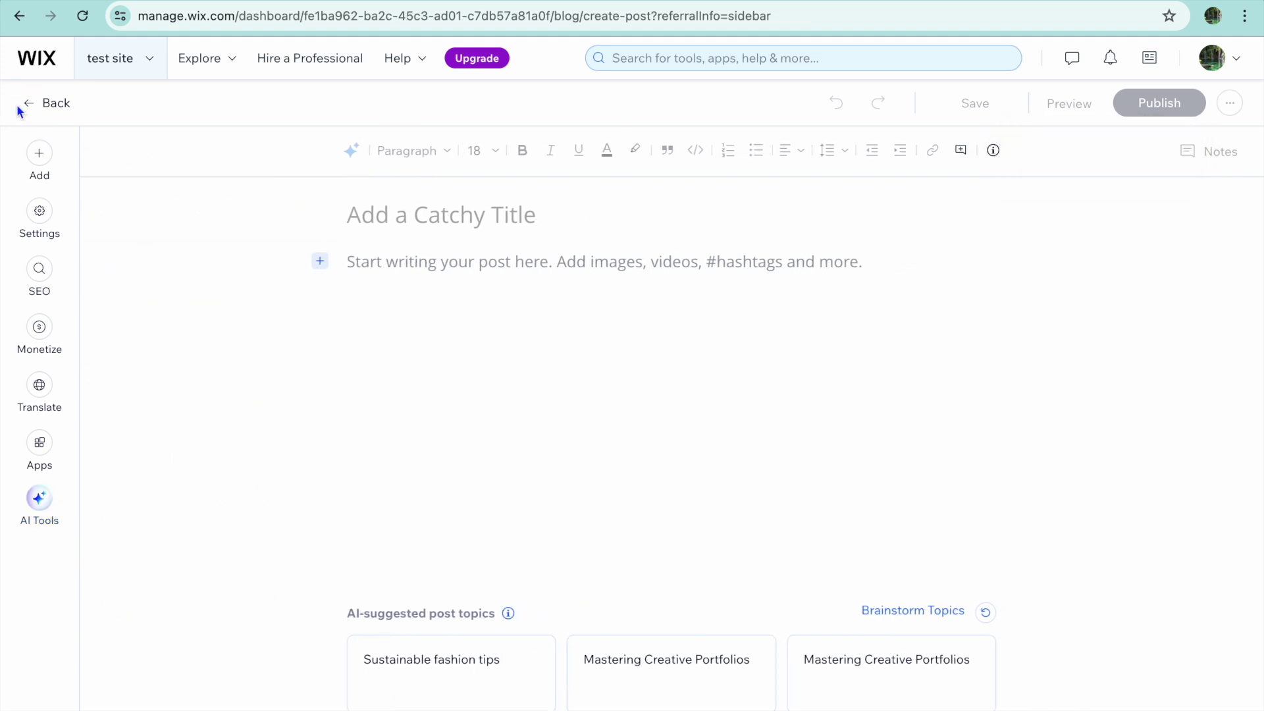
click(42, 105)
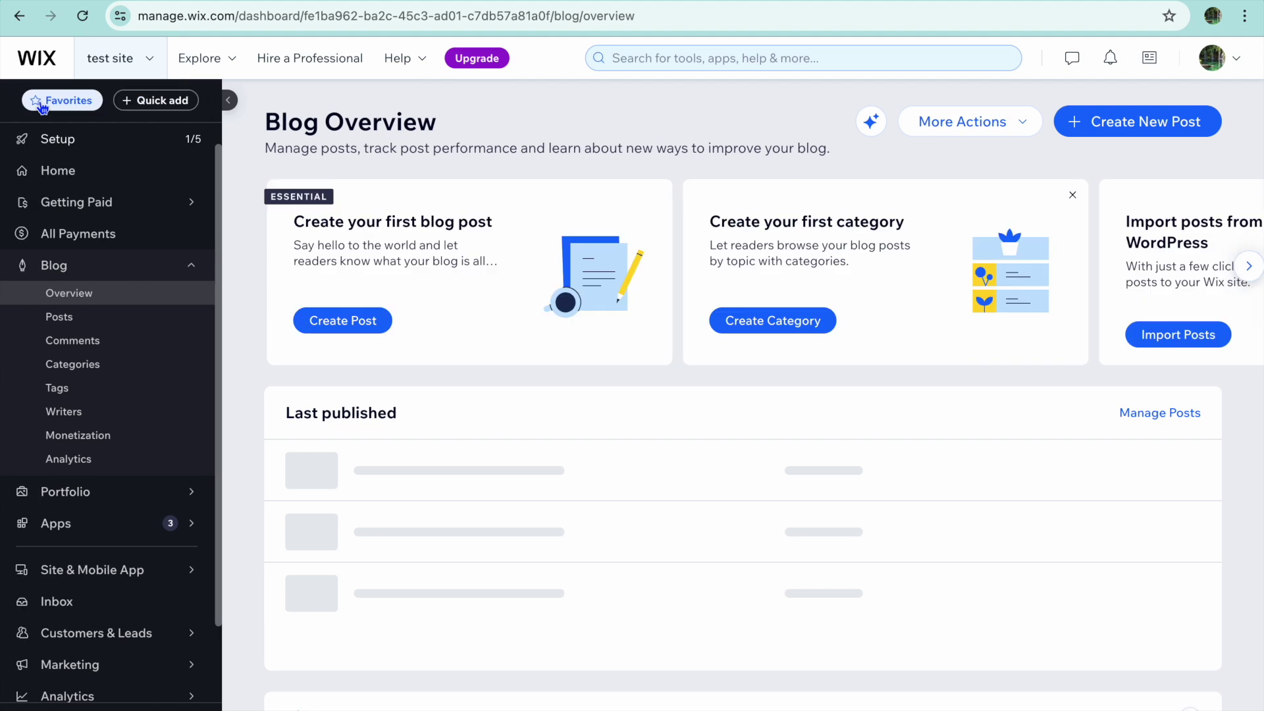
Open the choices for connecting a payment method in the Getting Paid section.
click(184, 272)
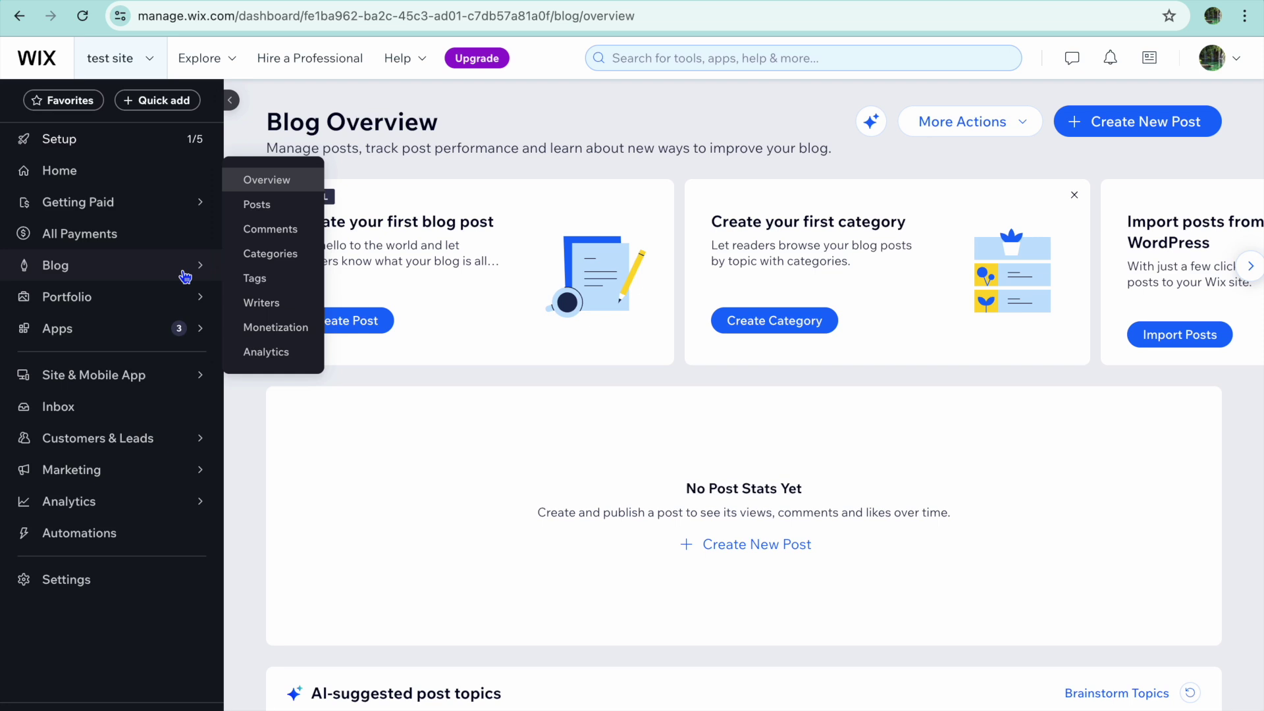
mouse_move(180, 208)
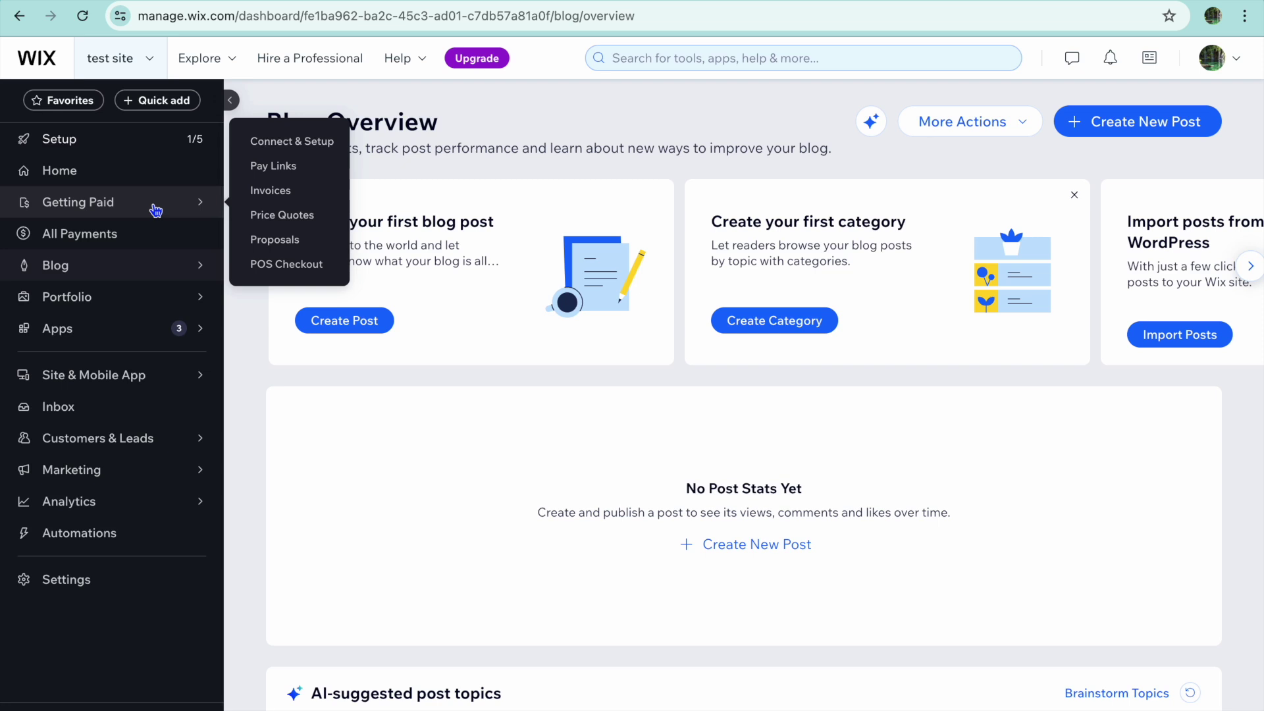
click(156, 208)
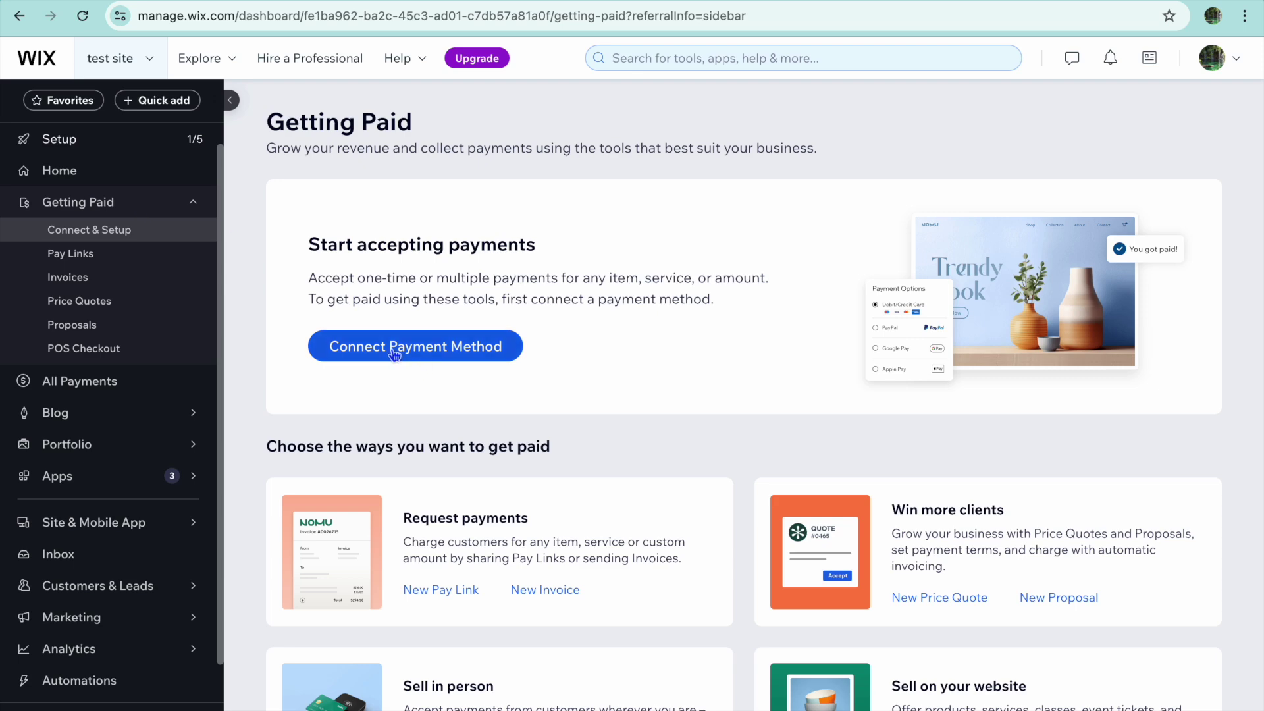
click(394, 353)
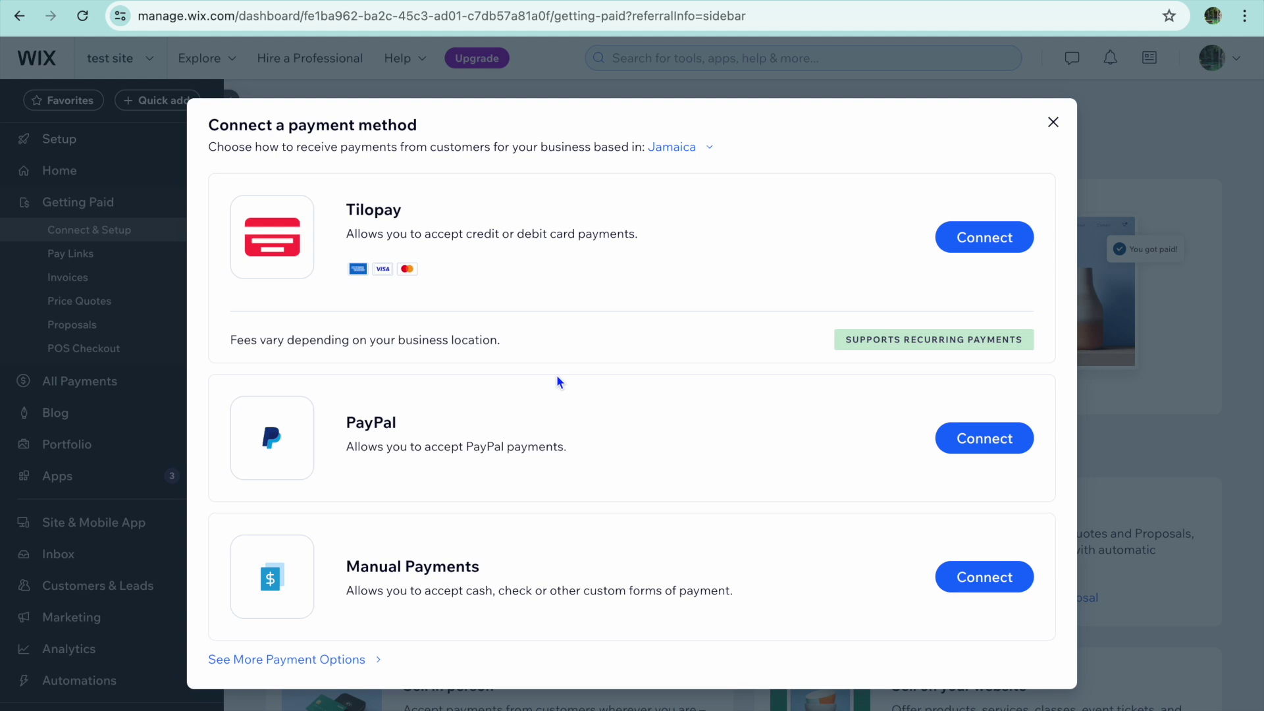
Change the country where the business is based to Canada for receiving payments.
click(703, 152)
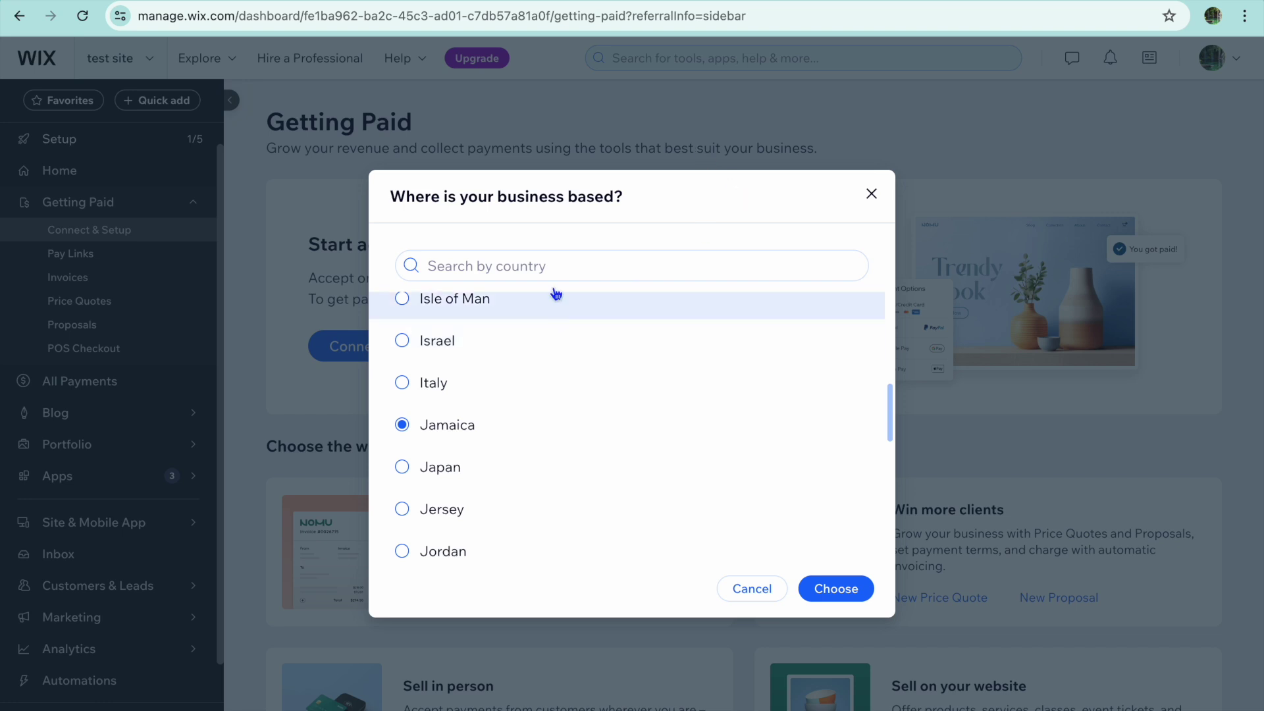
click(551, 270)
text(cana)
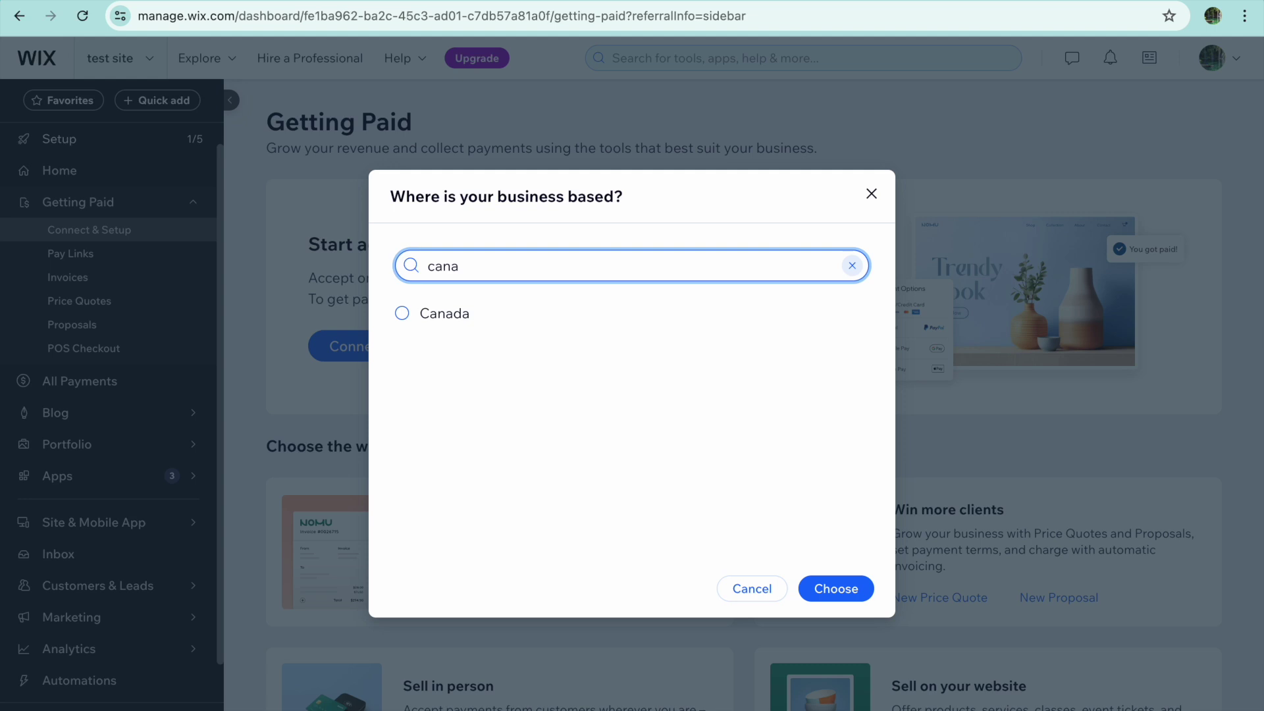
click(449, 312)
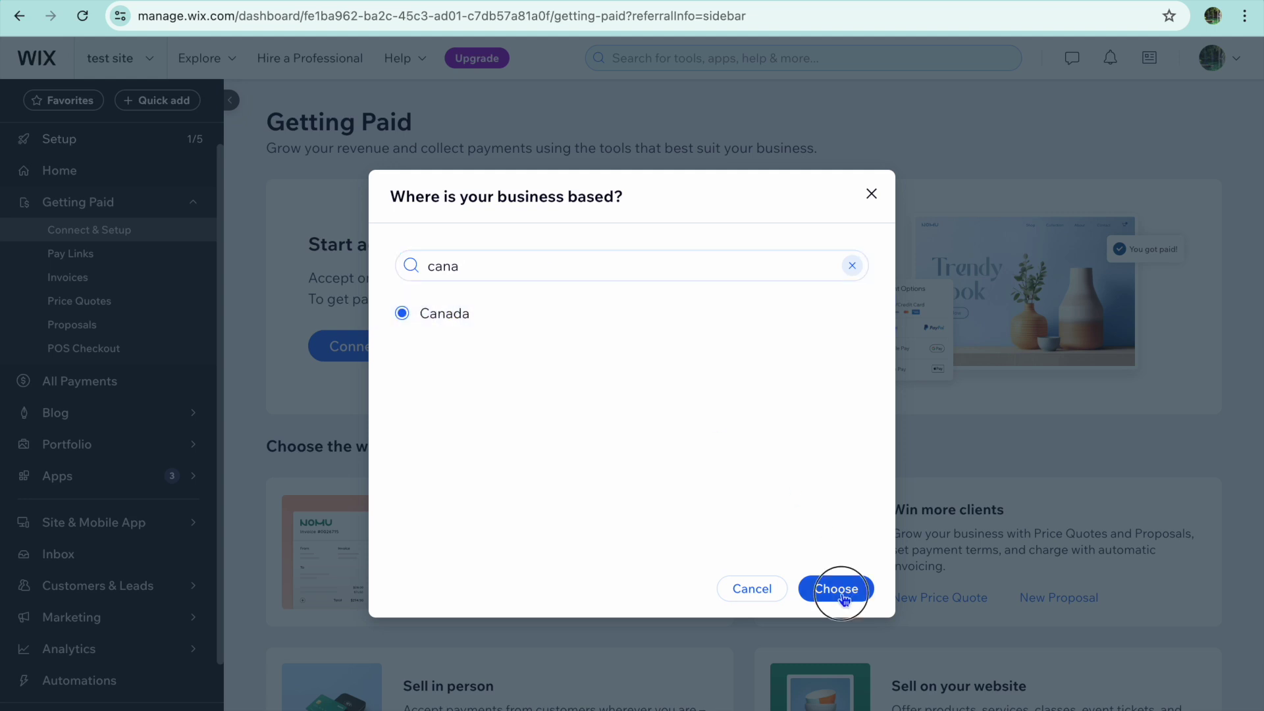
click(841, 592)
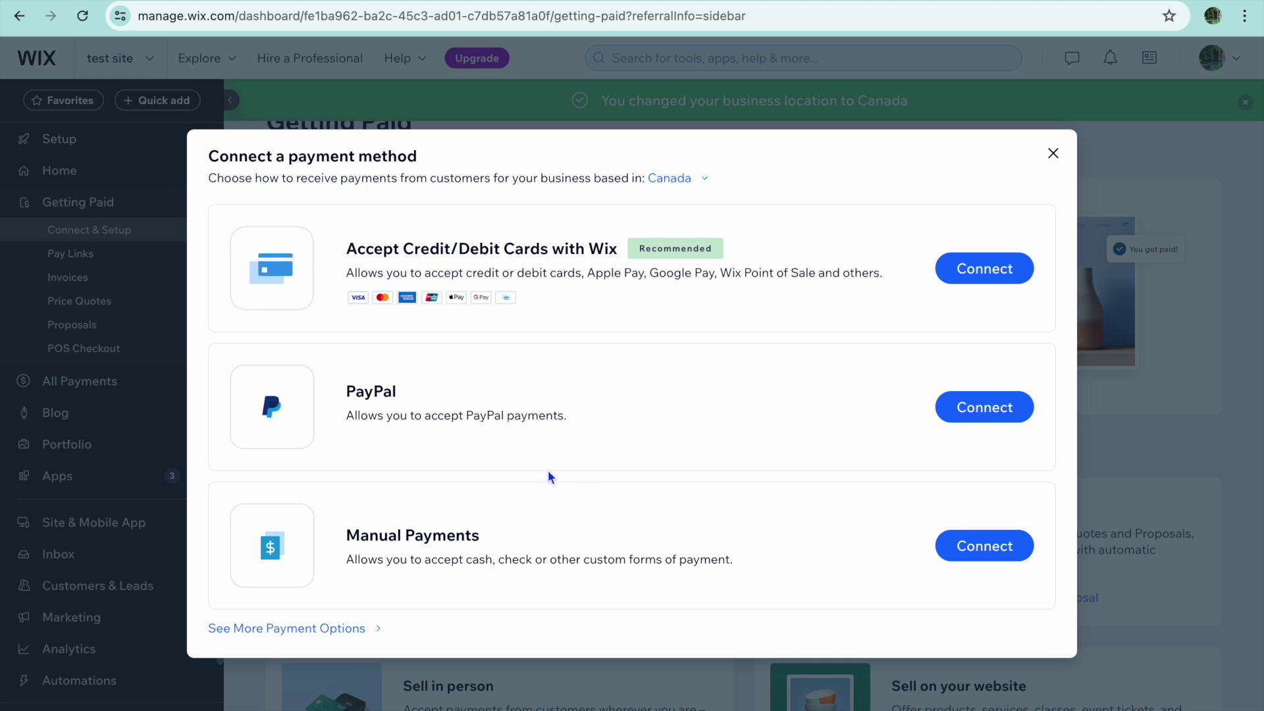
Browse the additional payment options for the site and go back to the Accept Payments page.
click(319, 633)
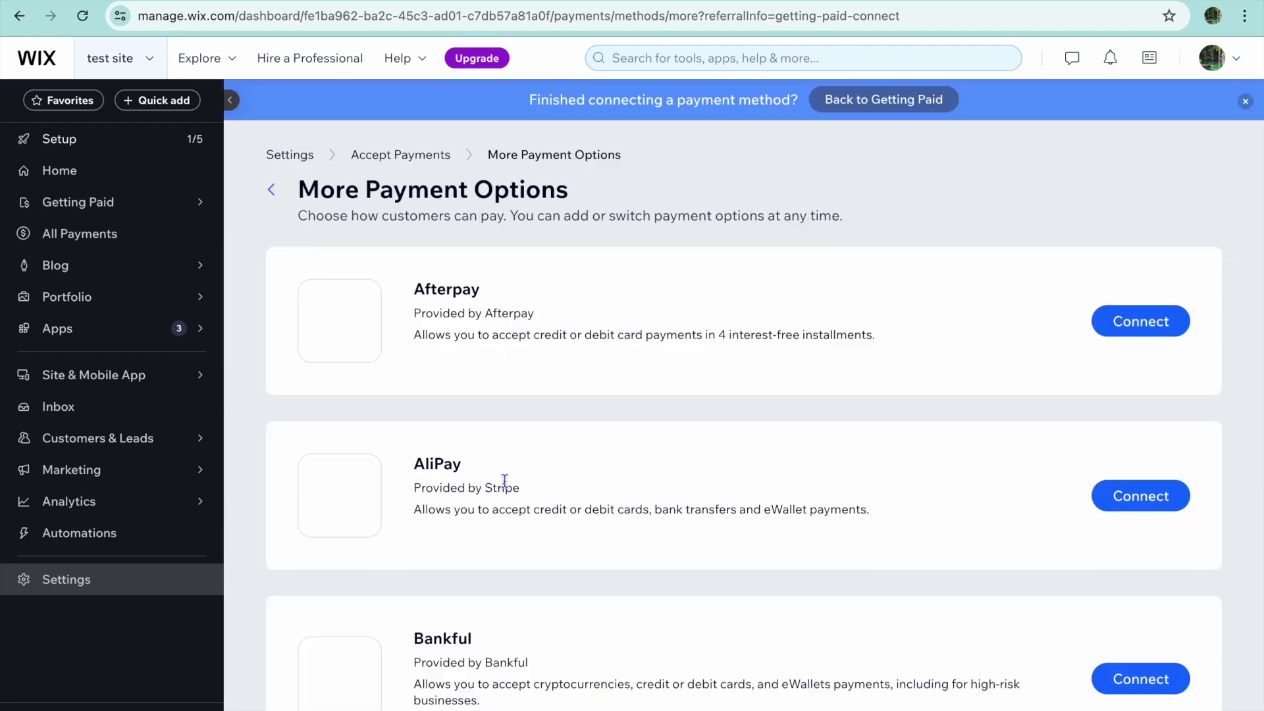
scroll(505, 480, down, 1)
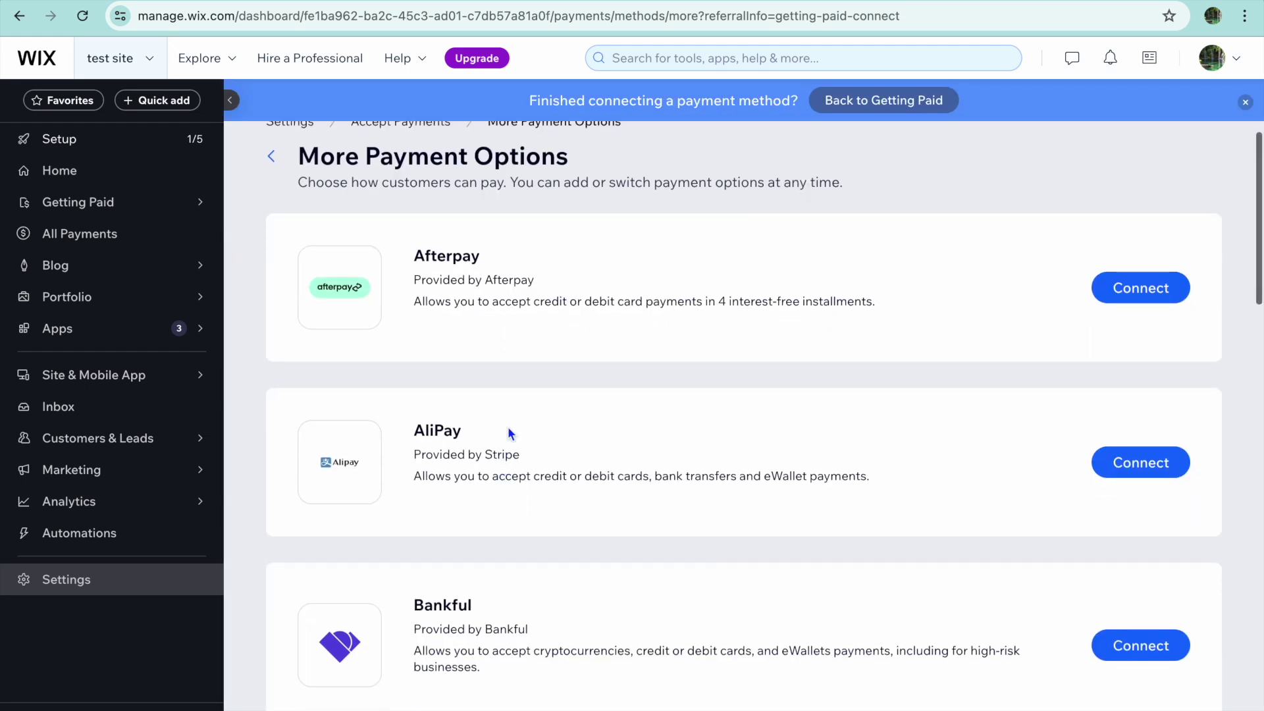
scroll(512, 340, down, 2)
scroll(514, 319, down, 15)
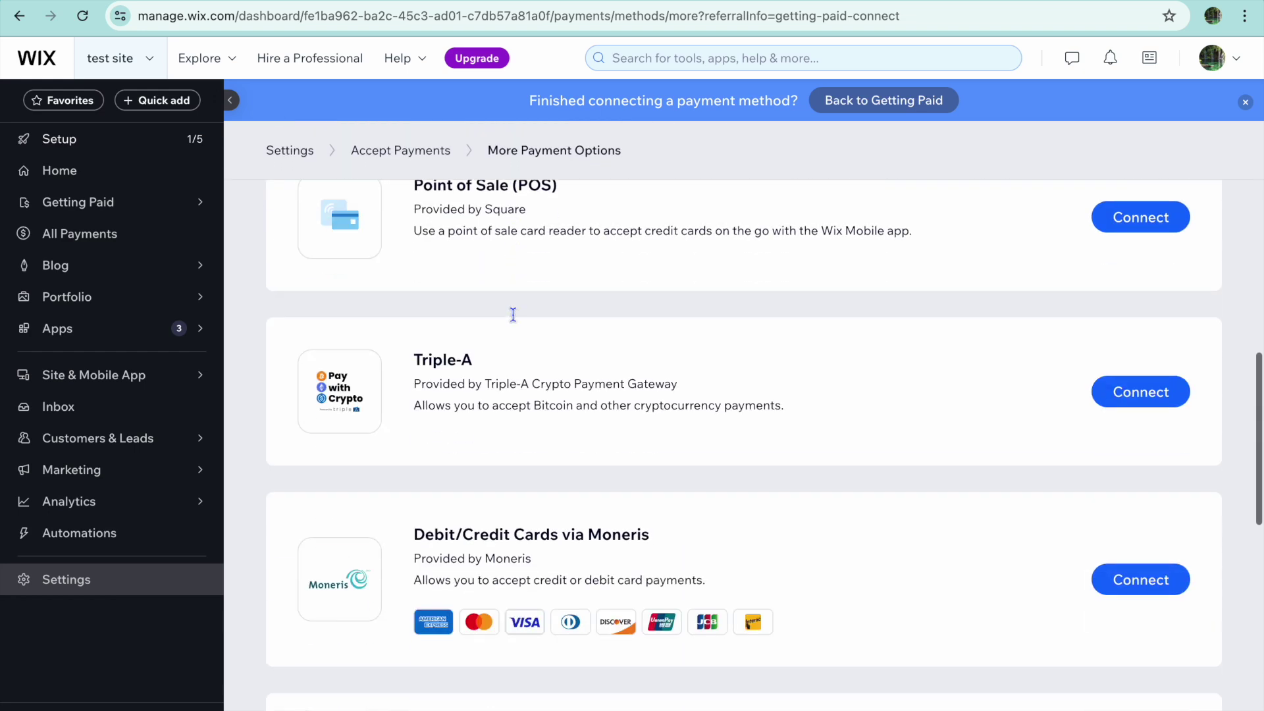
scroll(514, 319, up, 20)
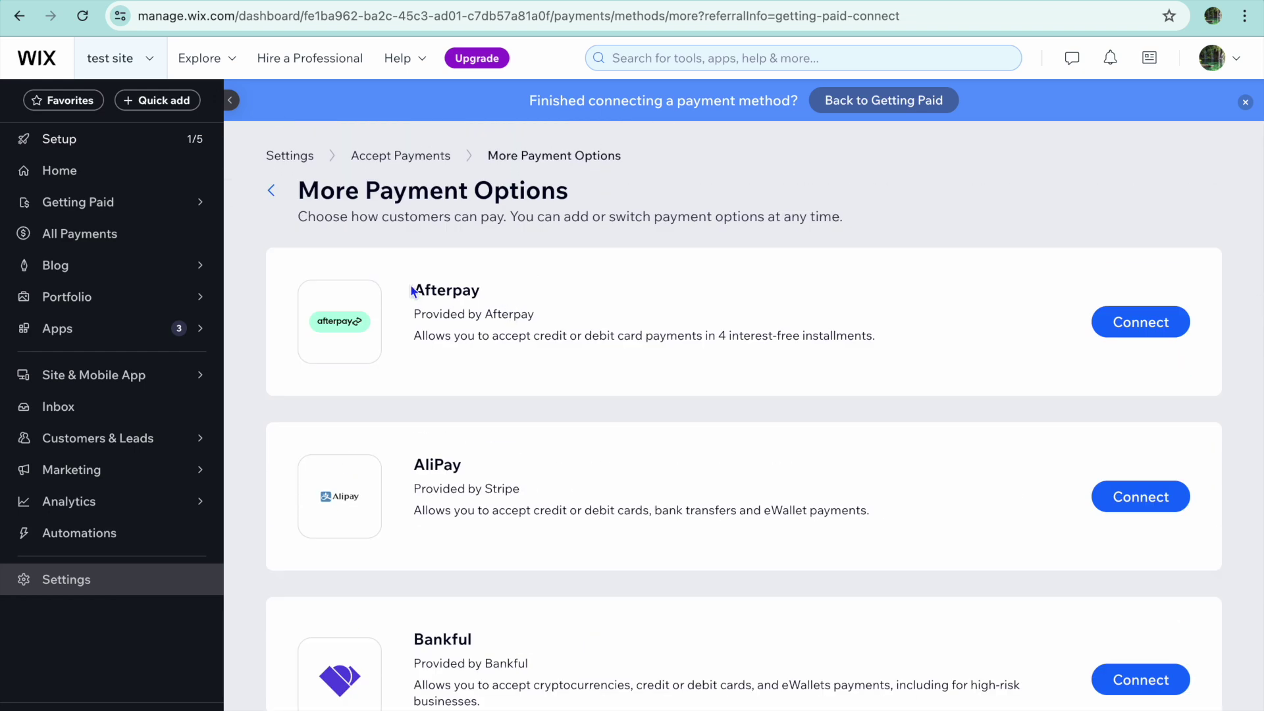
click(277, 204)
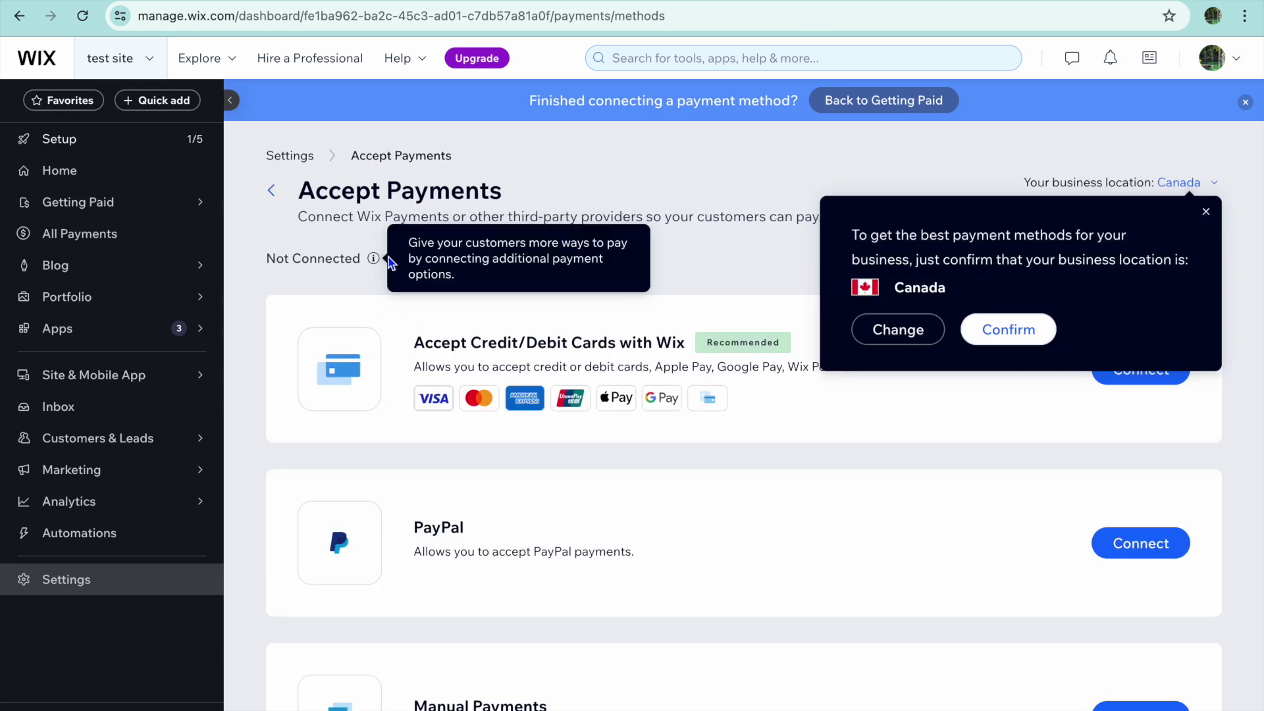
Confirm Canada as the business location for payments and open the business setup checklist.
click(1007, 337)
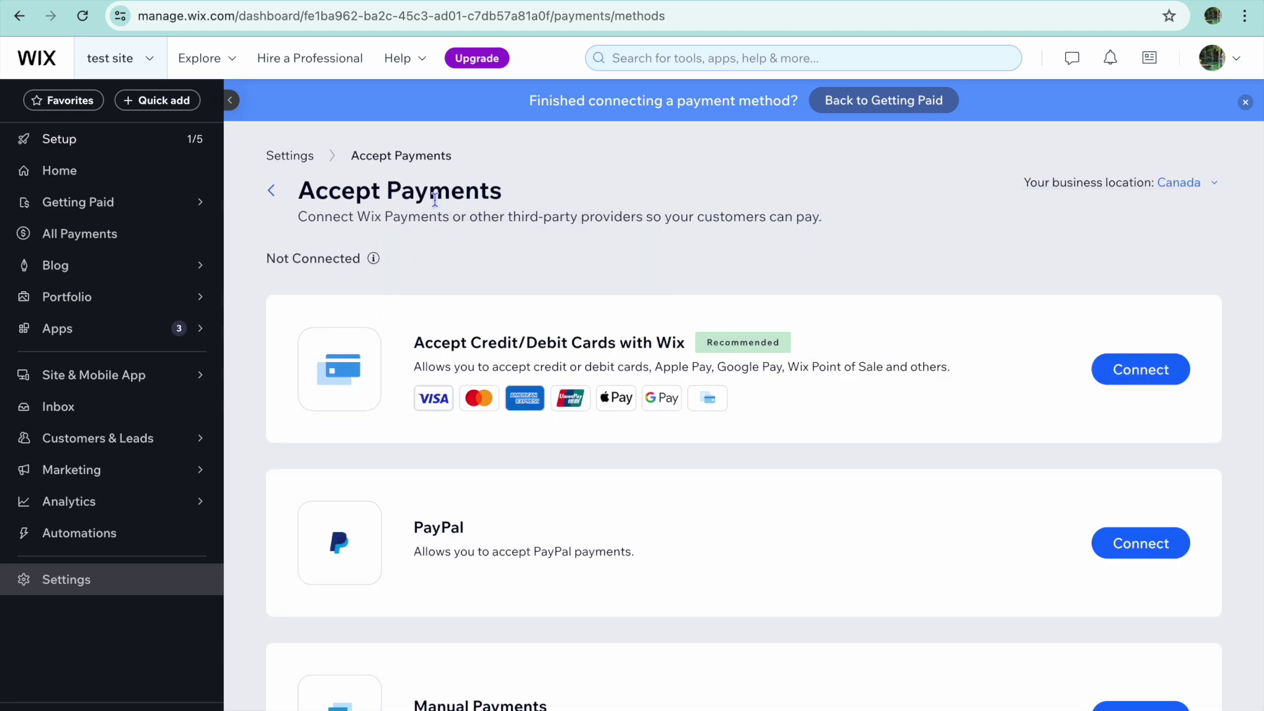
mouse_move(92, 191)
mouse_move(81, 145)
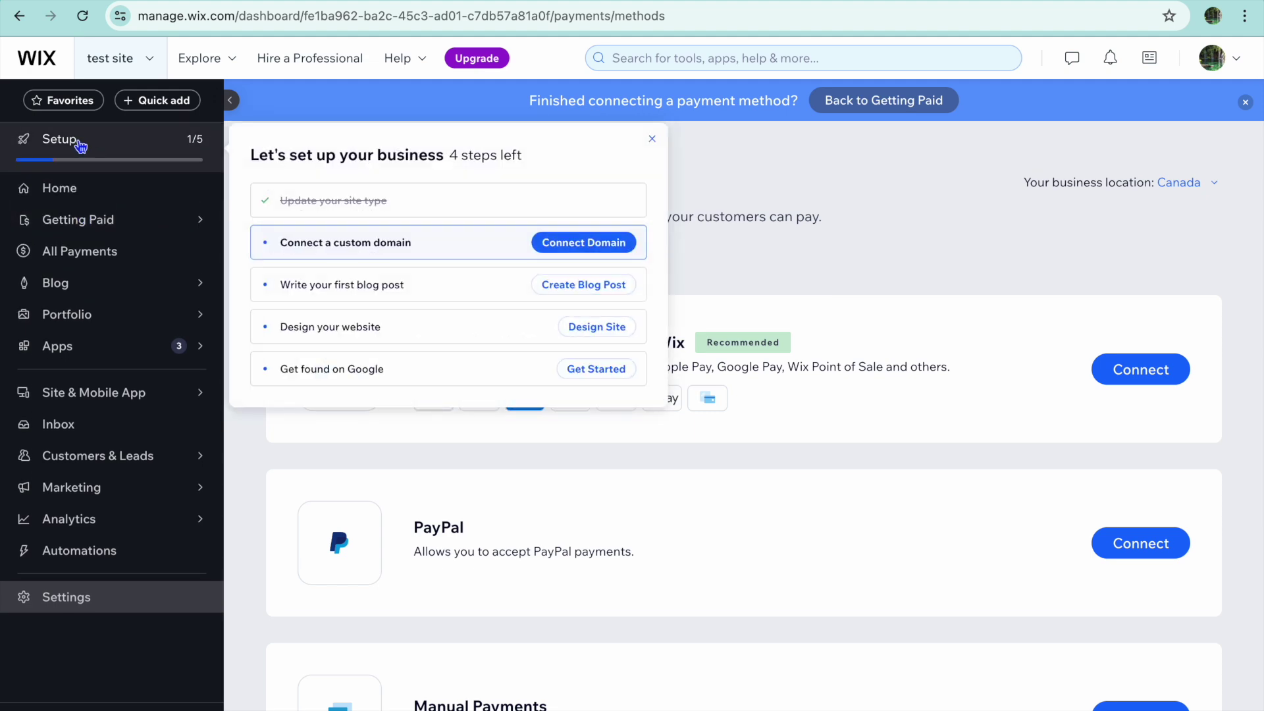
click(80, 145)
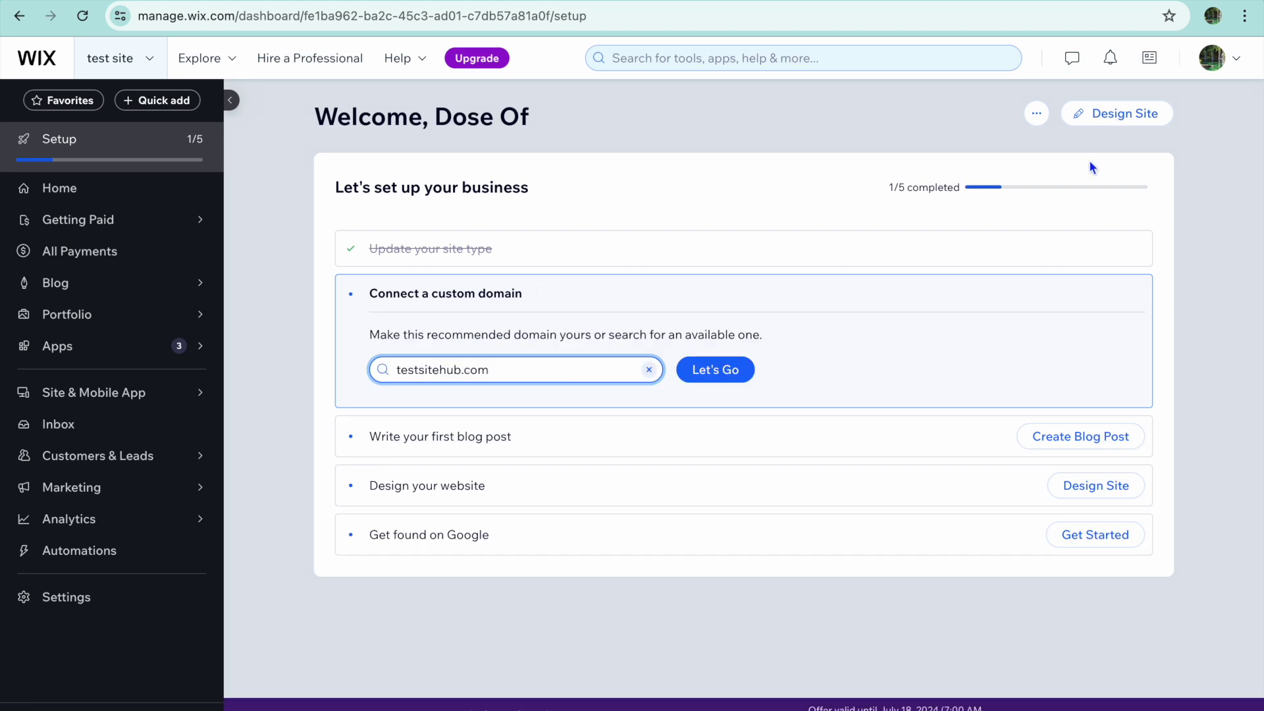
Start designing the site and choose the Photographer portfolio template in the first row for editing.
click(1109, 119)
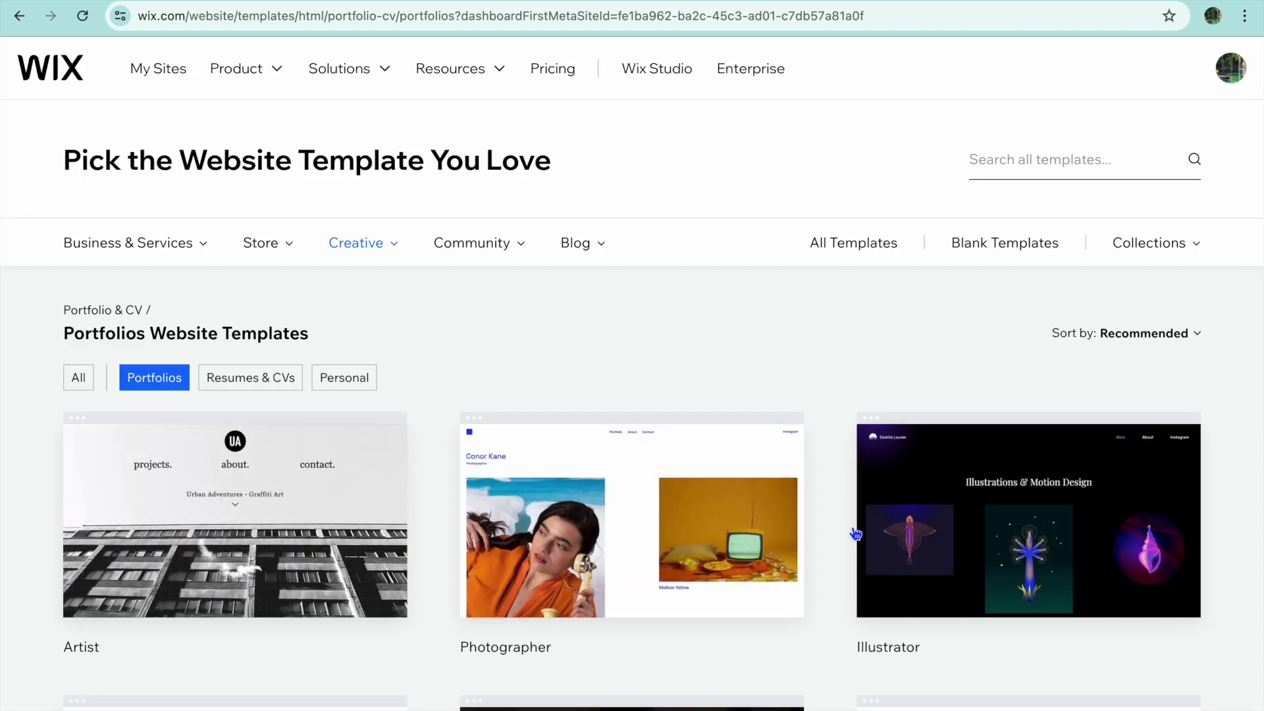
scroll(736, 359, down, 10)
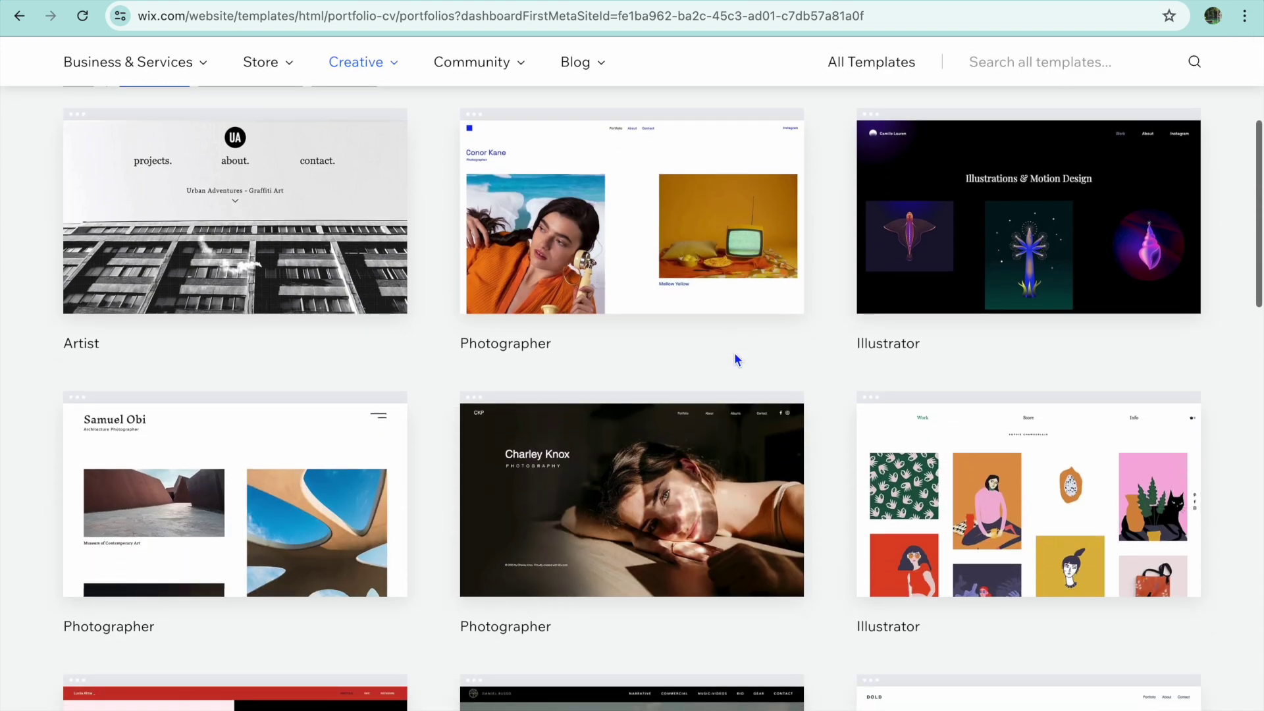
scroll(737, 359, down, 2)
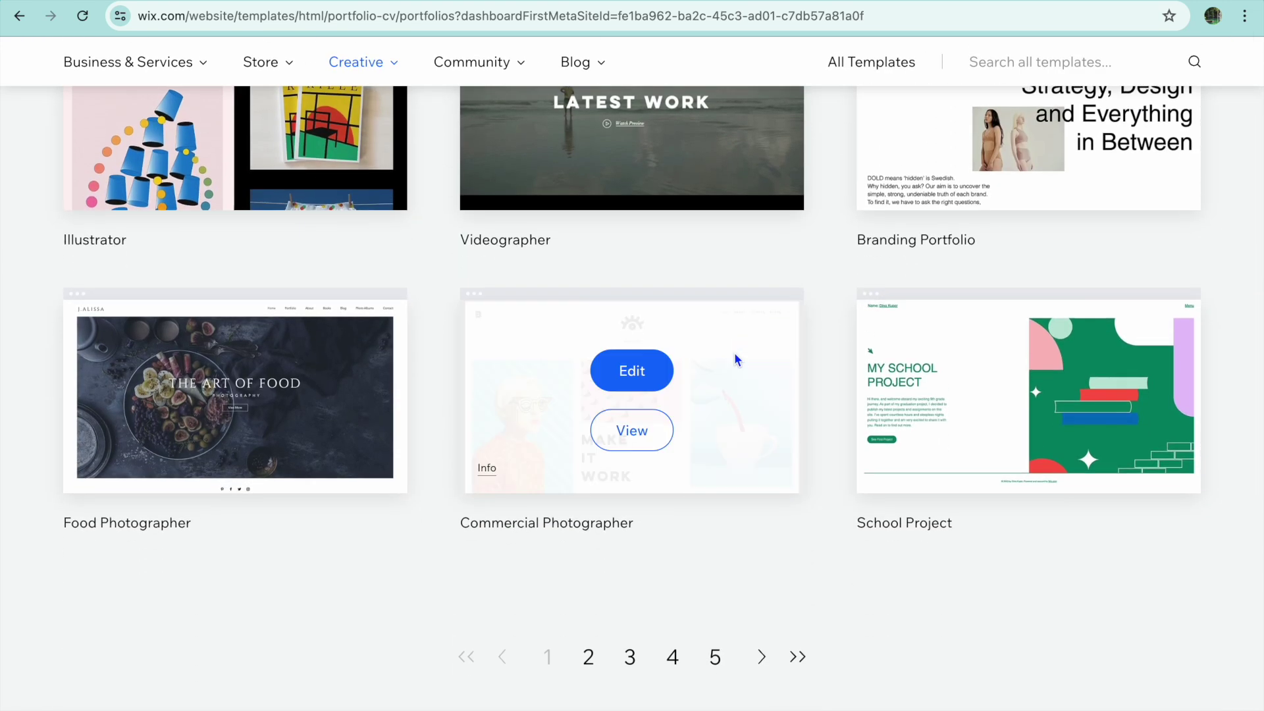
scroll(736, 360, up, 12)
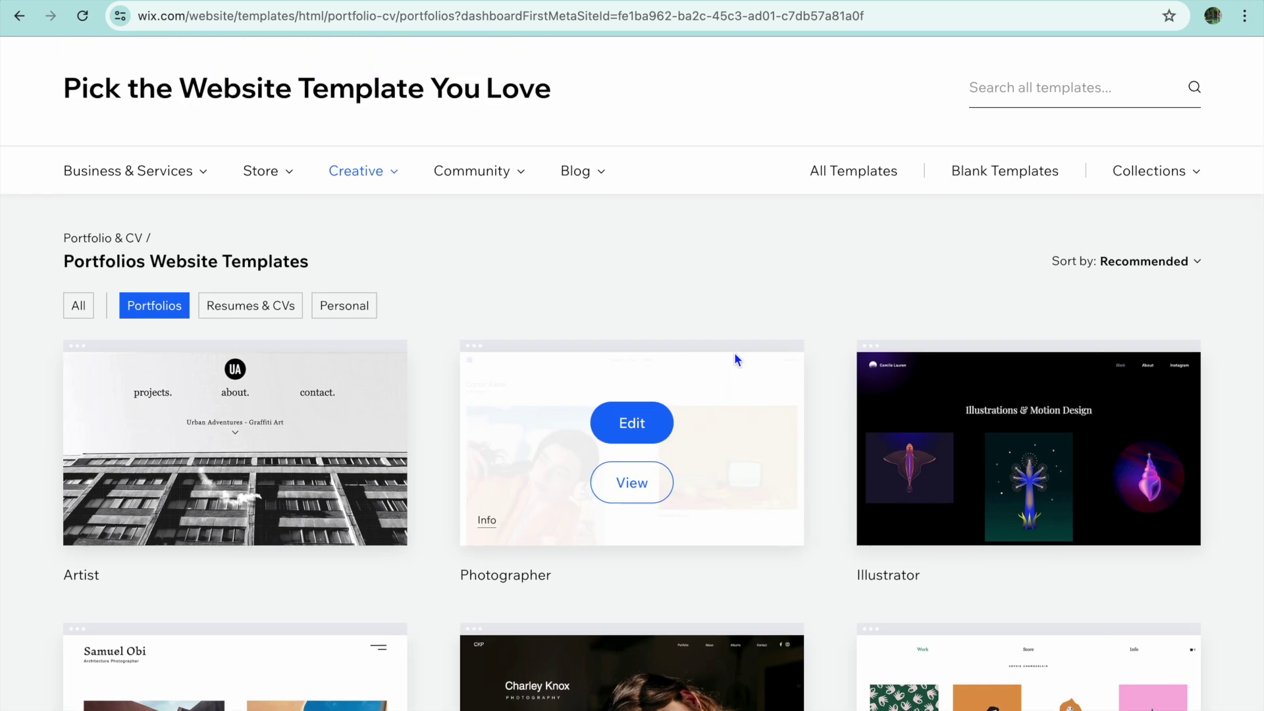
scroll(735, 358, down, 10)
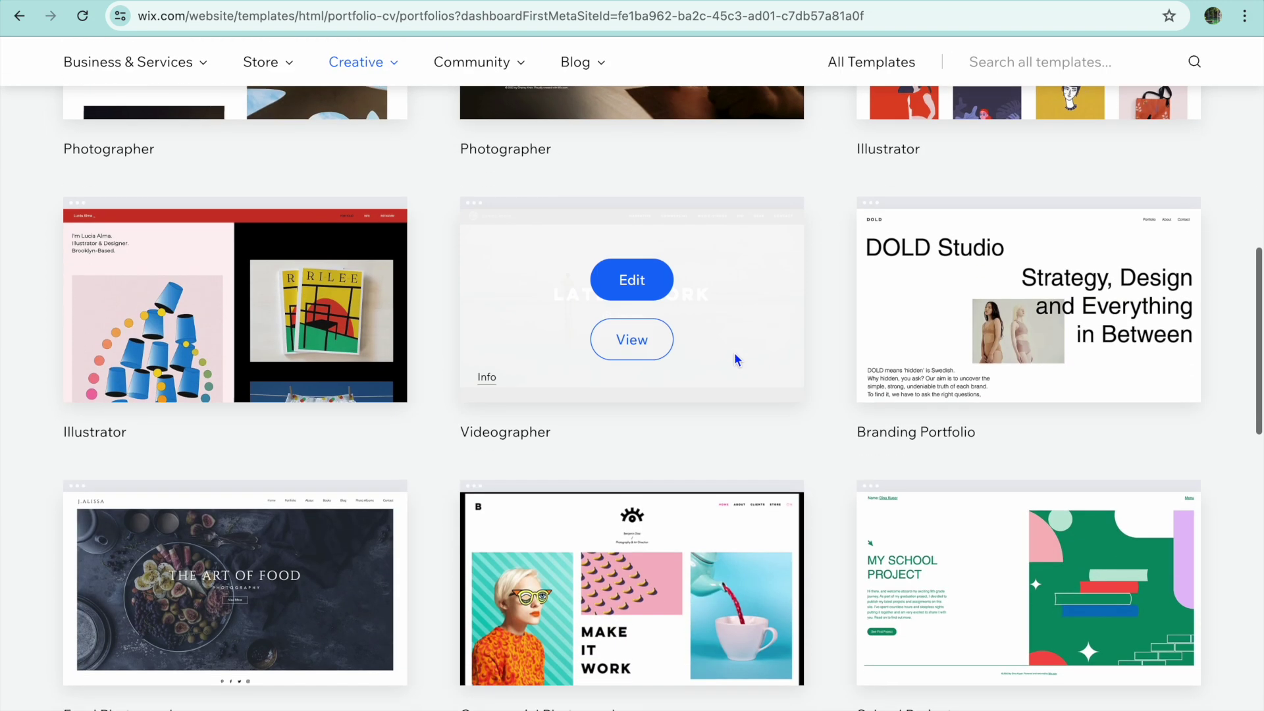
scroll(735, 355, down, 5)
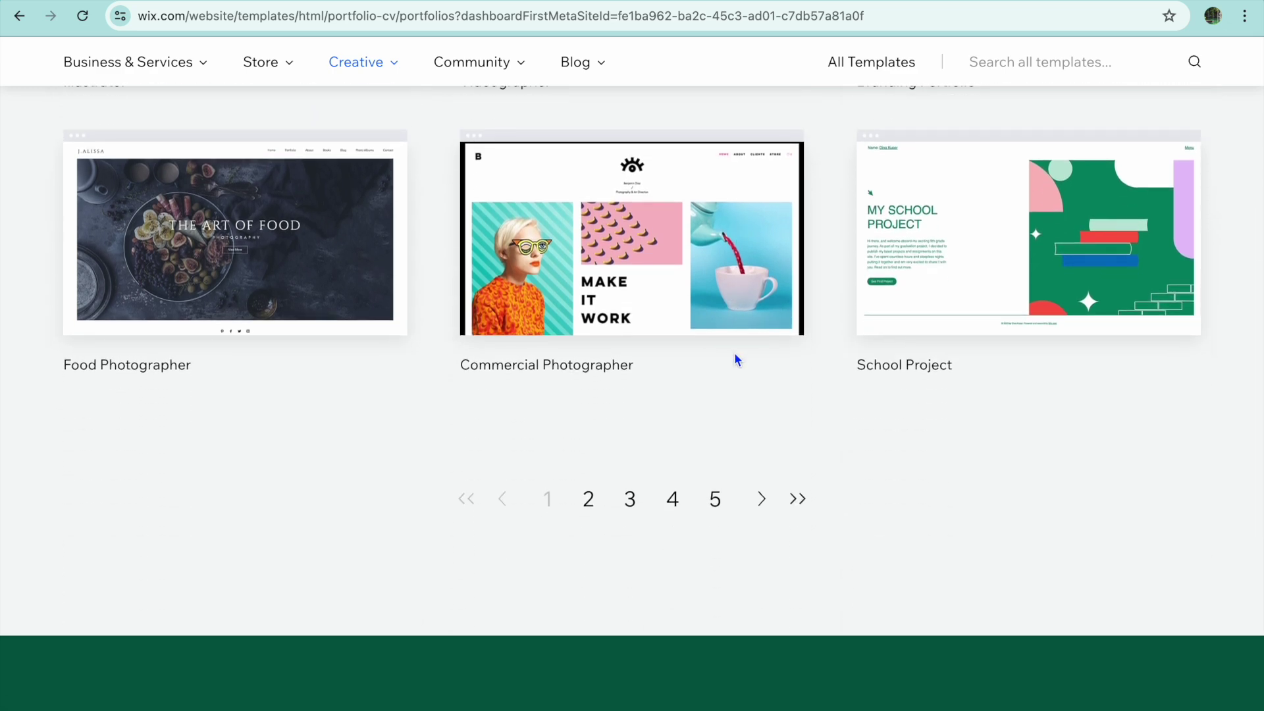
scroll(736, 359, up, 7)
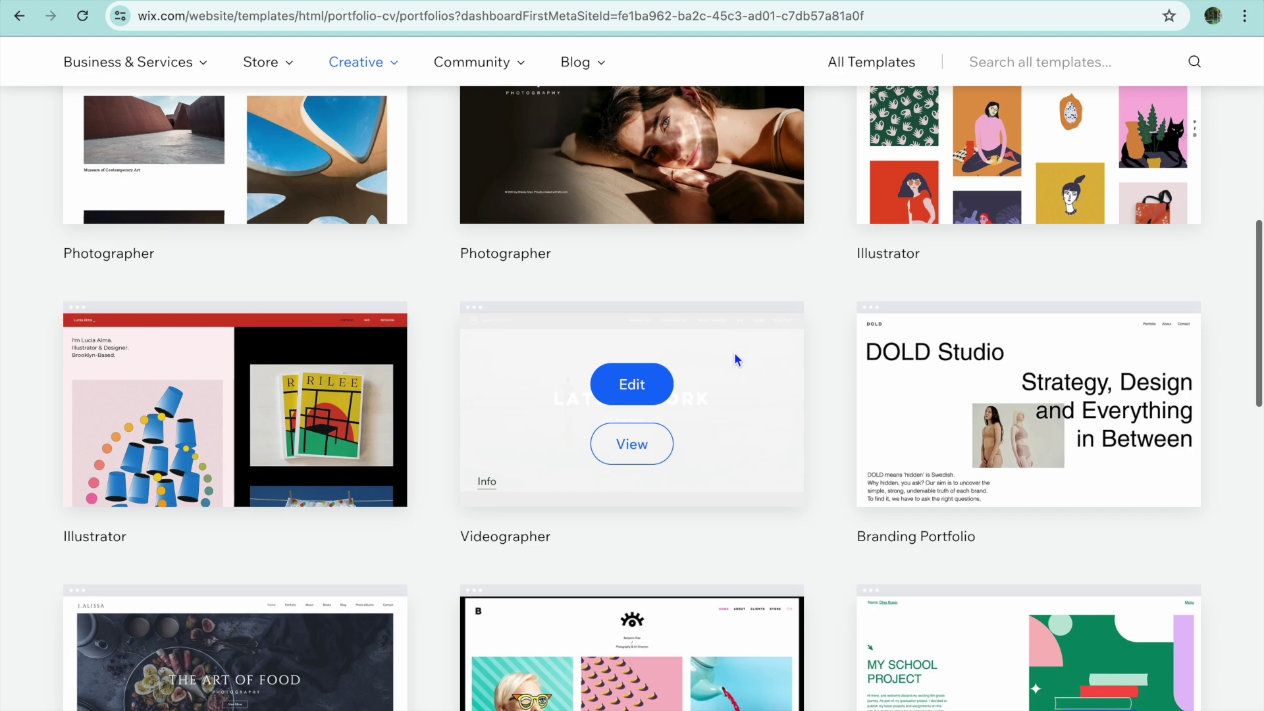
scroll(736, 359, up, 10)
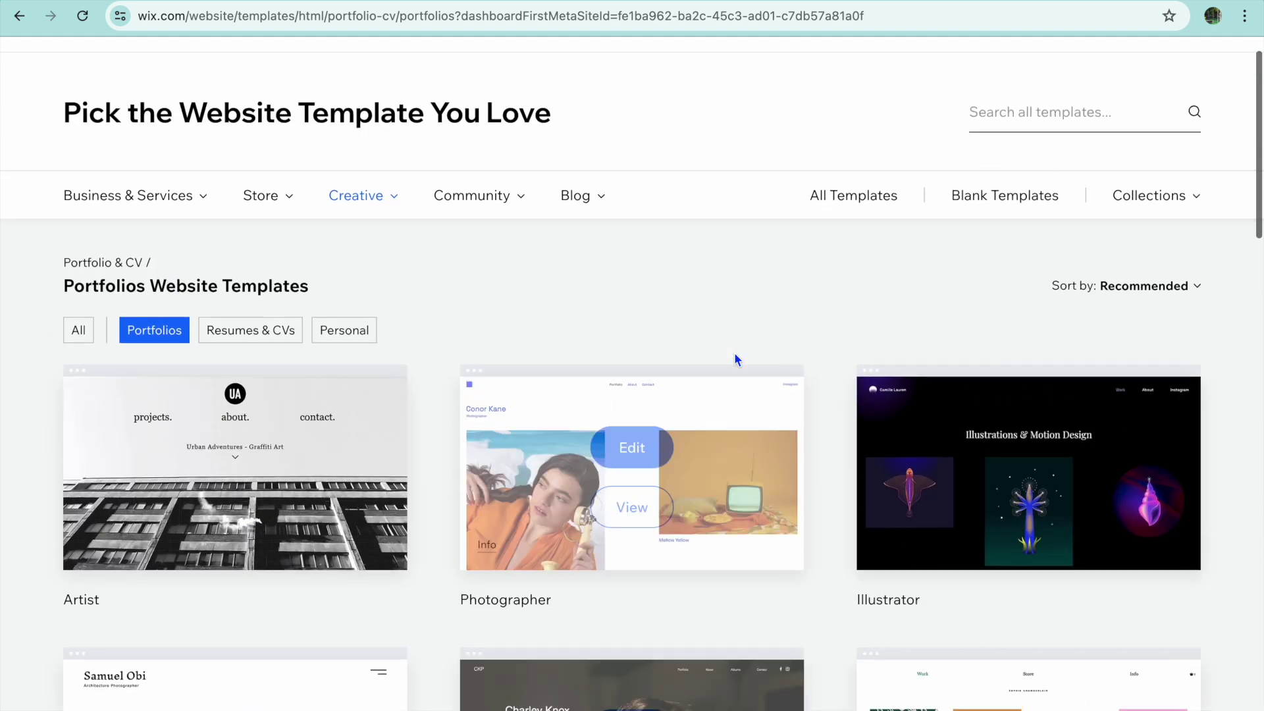
scroll(734, 358, down, 2)
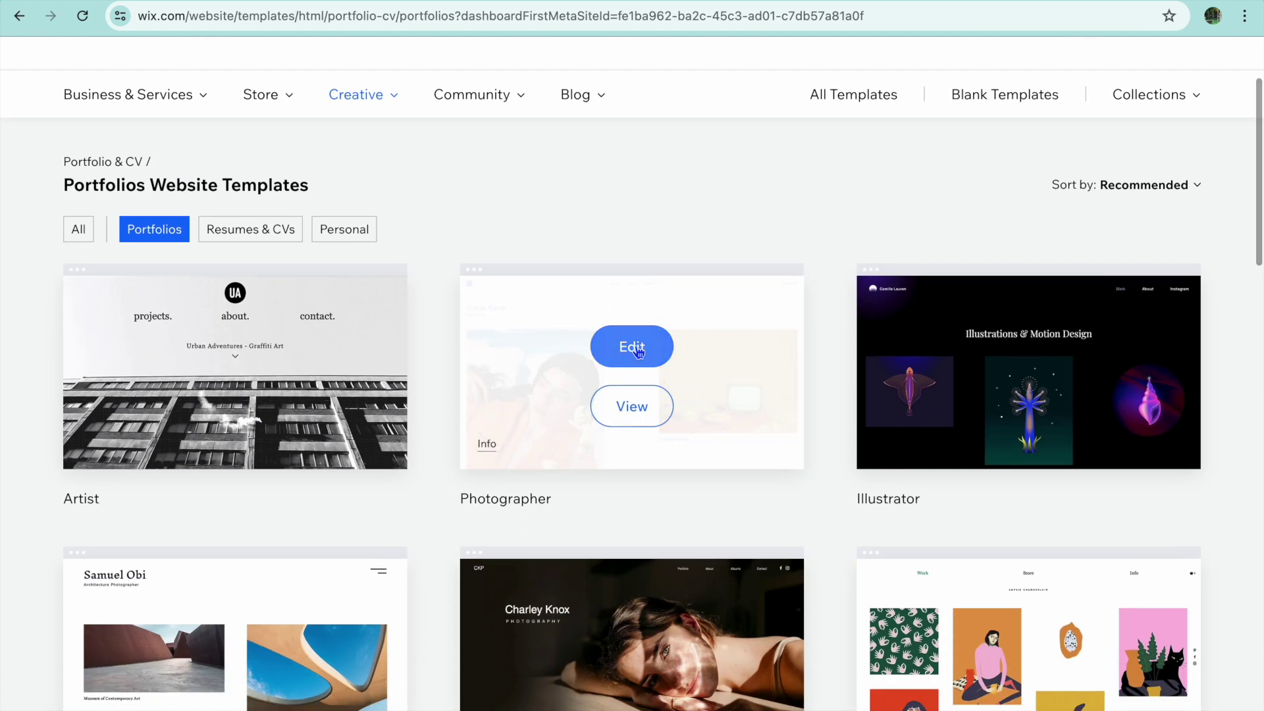
click(637, 352)
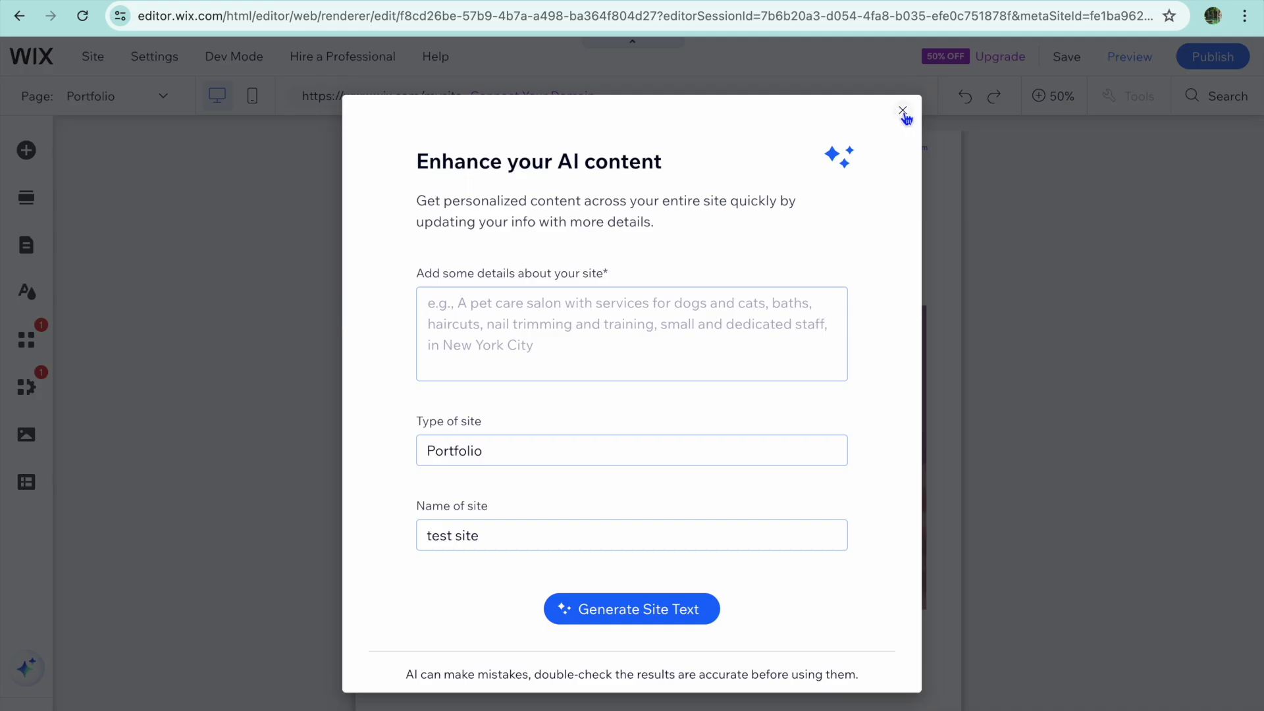
Dismiss the AI content form and look over the portfolio page at 100% zoom.
click(903, 111)
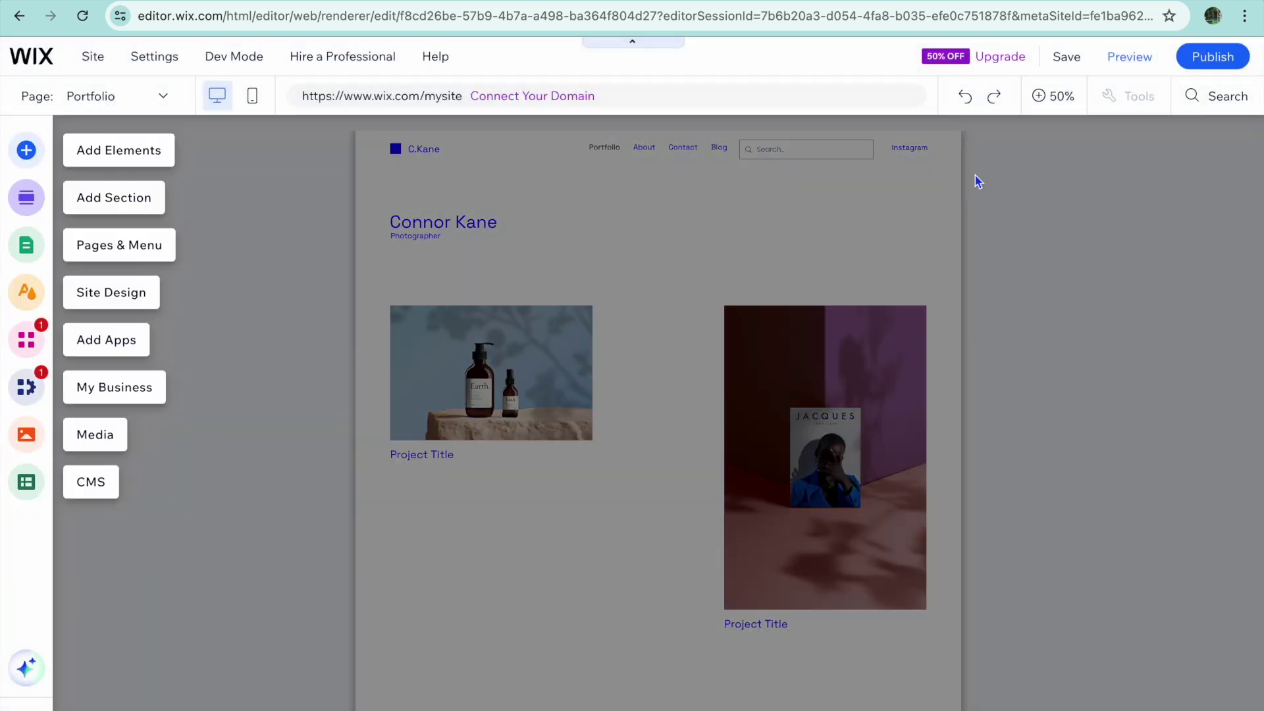
click(1047, 97)
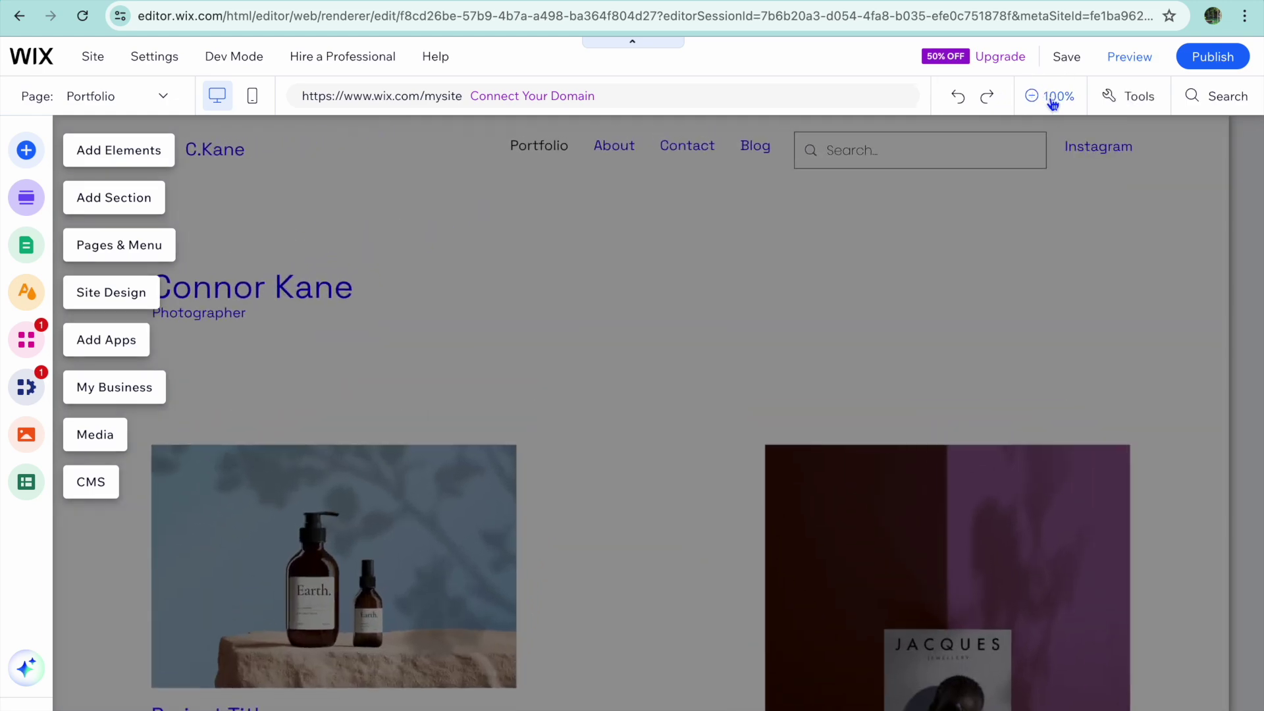
click(643, 313)
scroll(643, 314, down, 8)
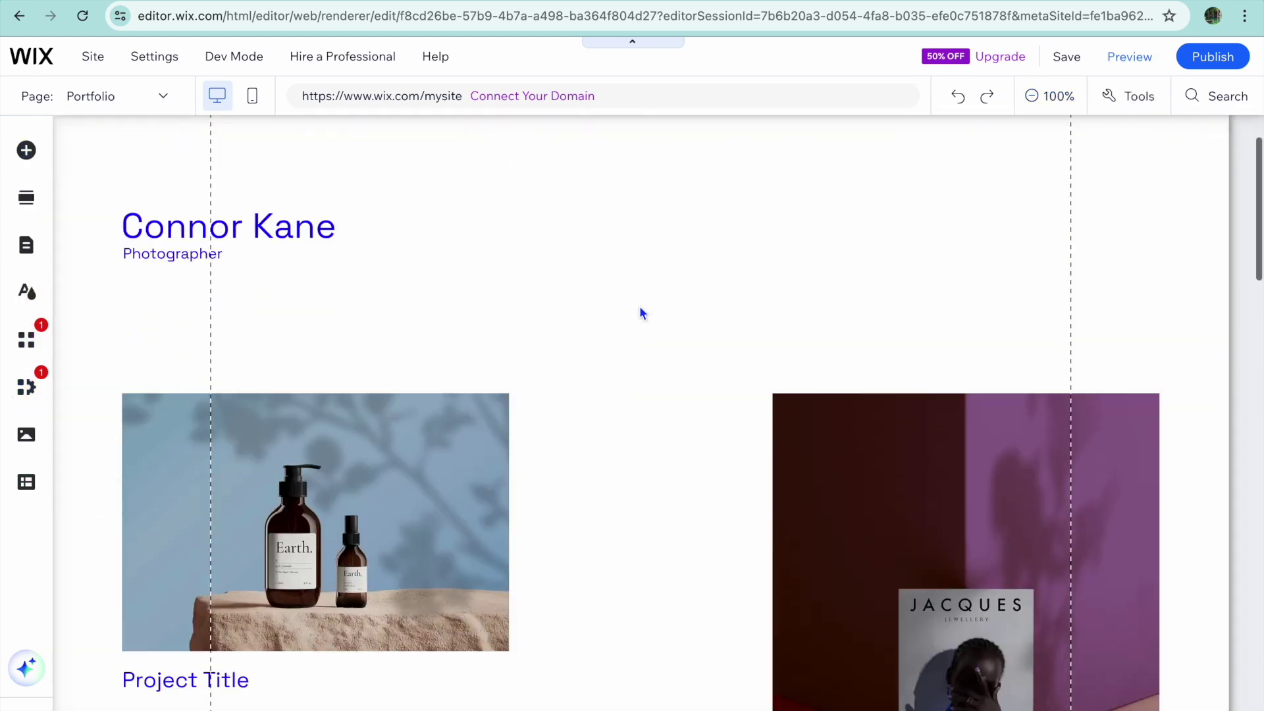
scroll(642, 314, up, 10)
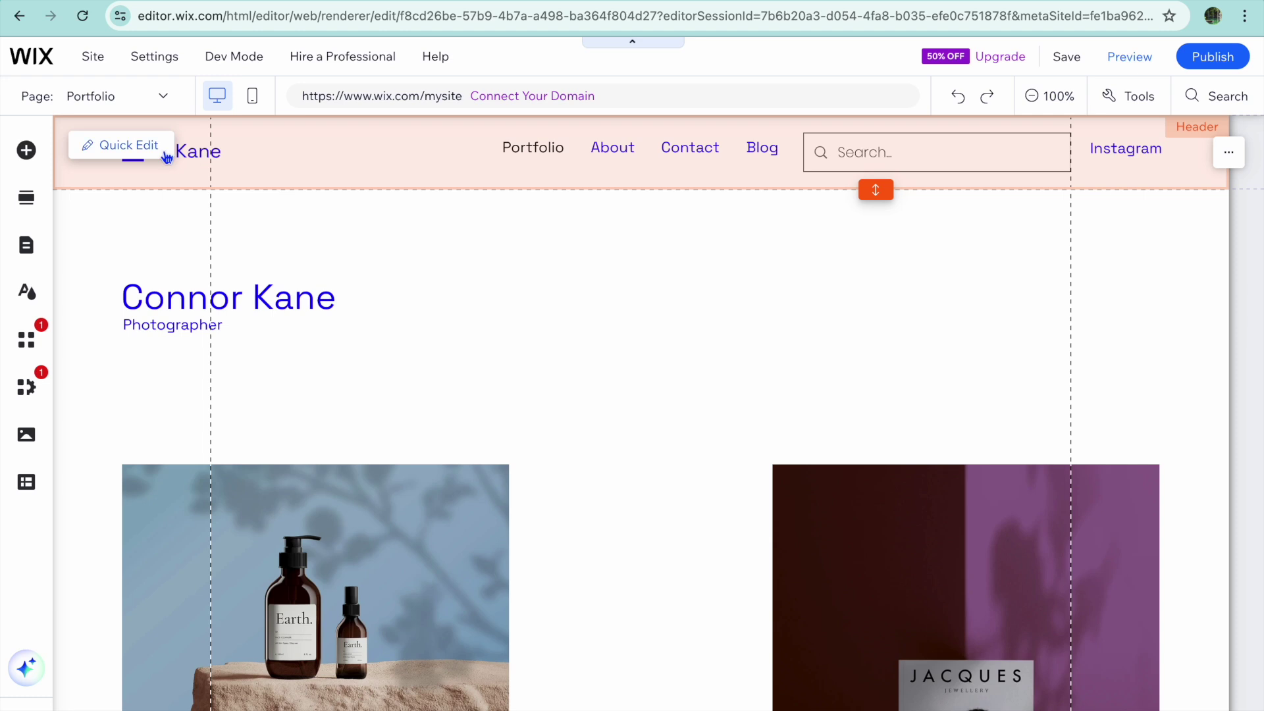
Replace the name text beside the blue square in the site header with the site owner's name in capitals.
click(107, 146)
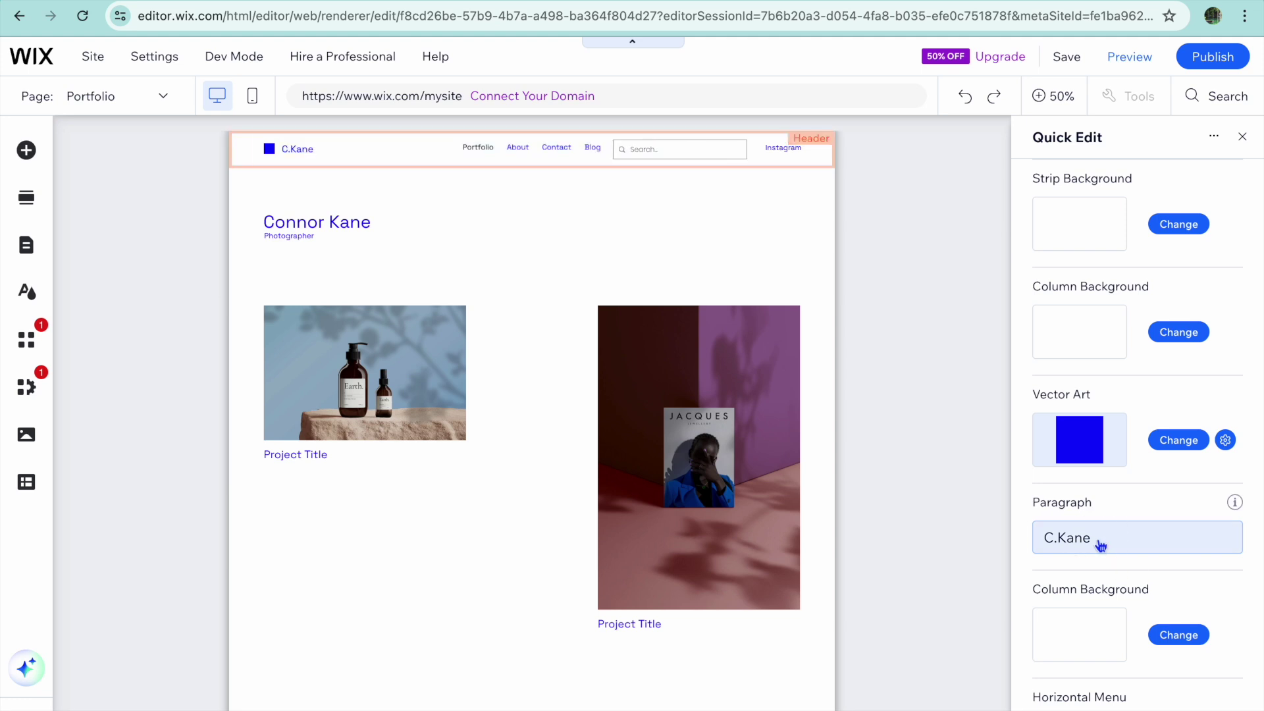
click(1101, 545)
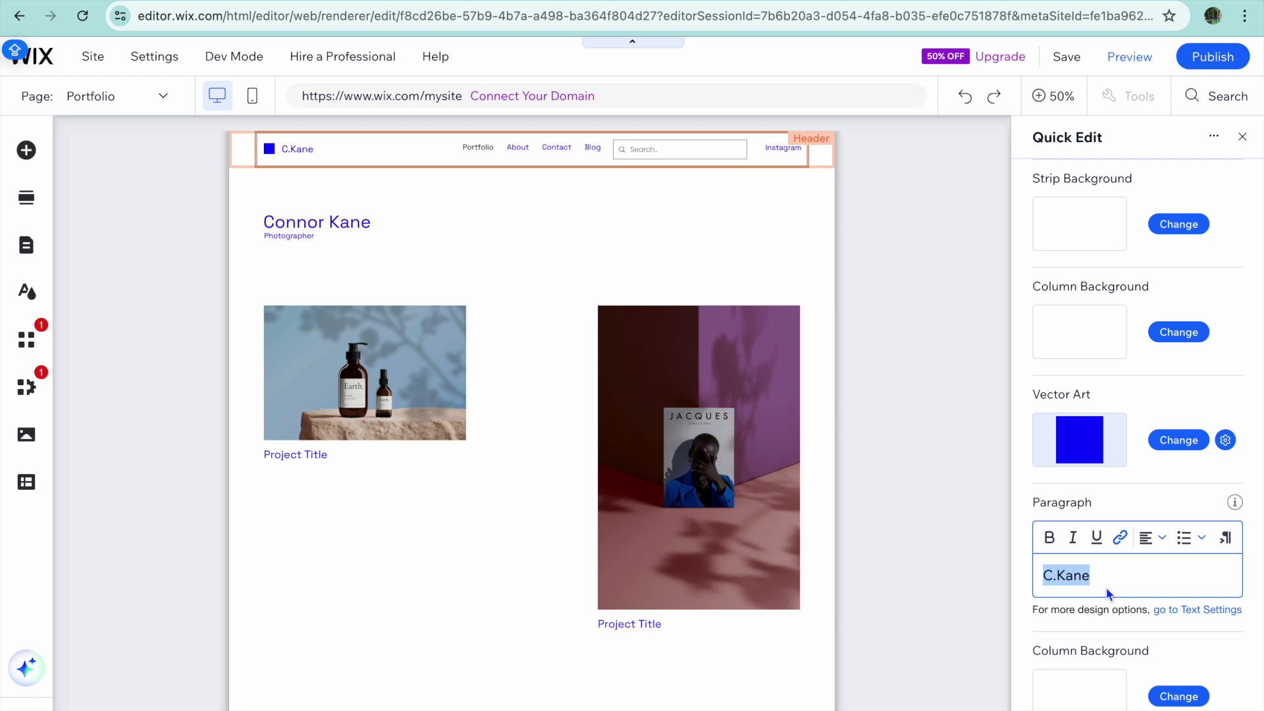
text(J)
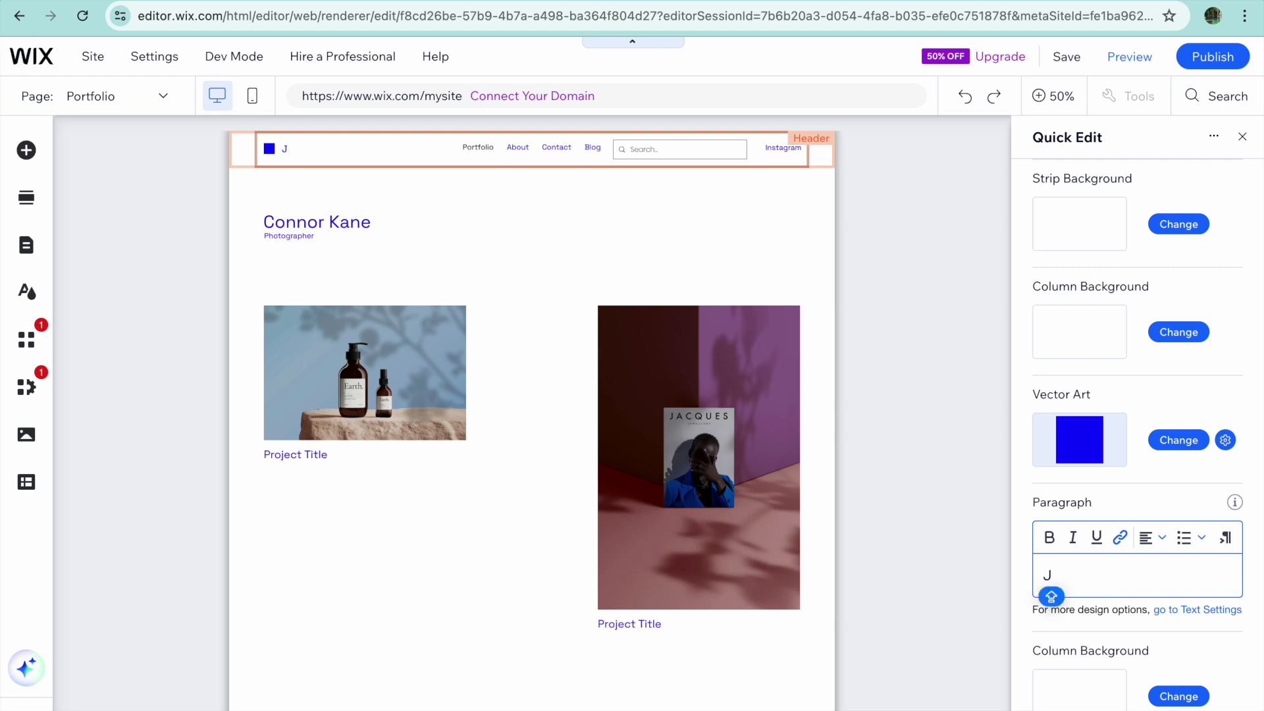
text(ASON)
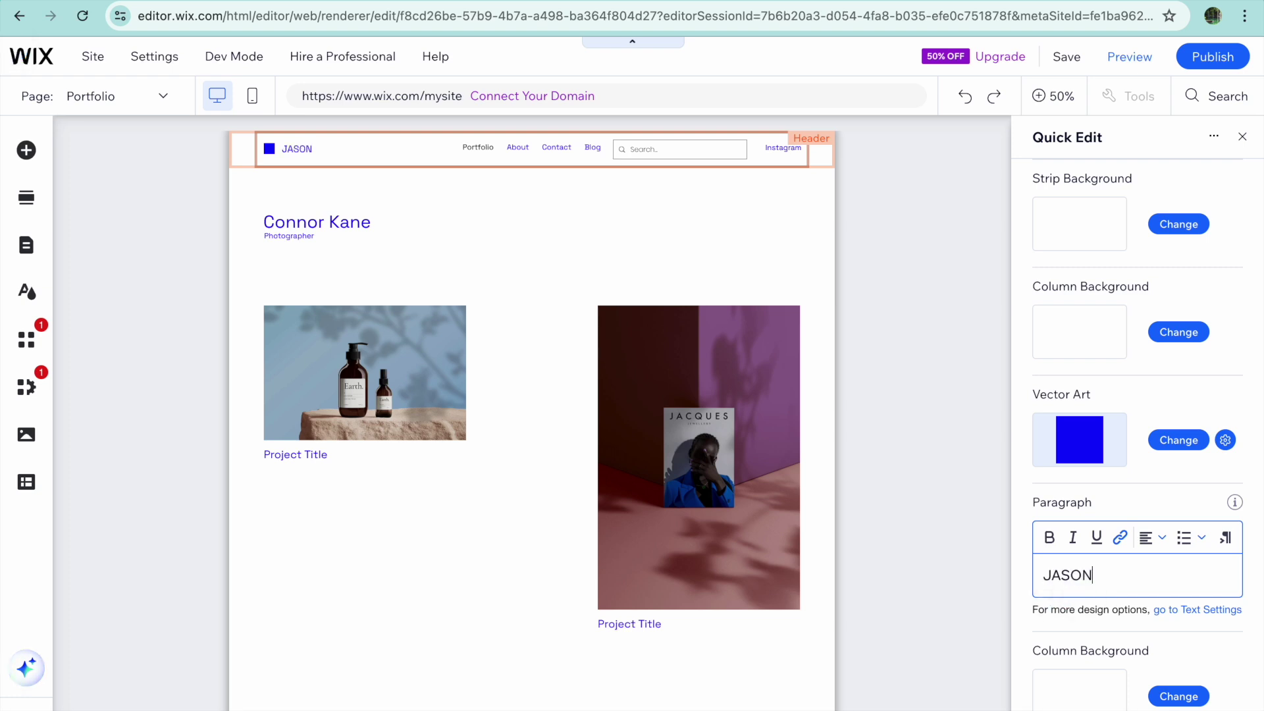
text( TEST)
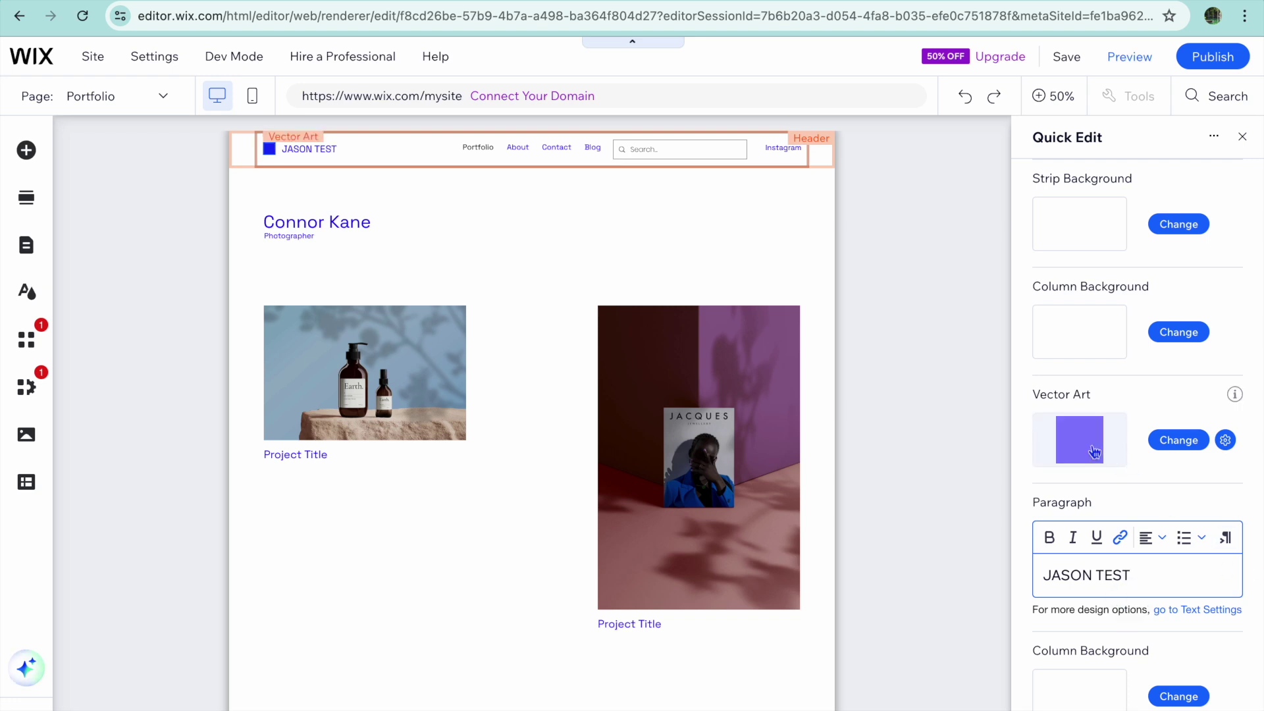
scroll(1092, 445, down, 6)
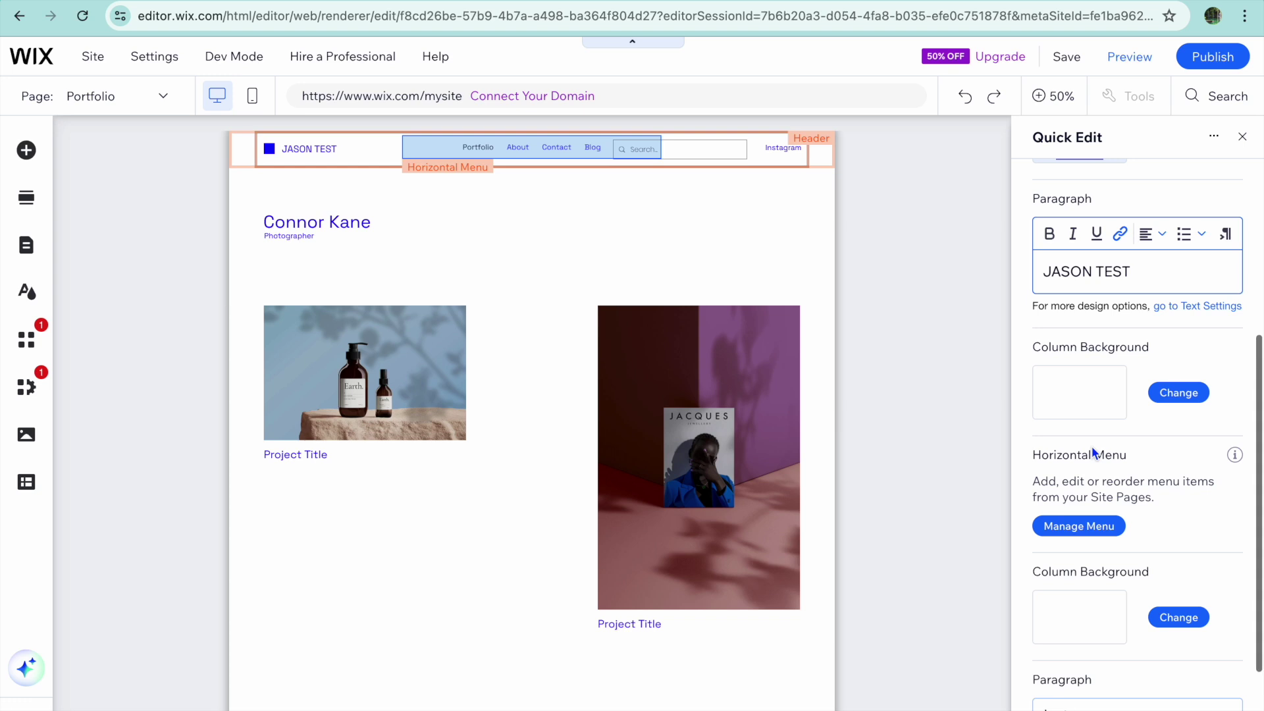
scroll(1092, 445, up, 6)
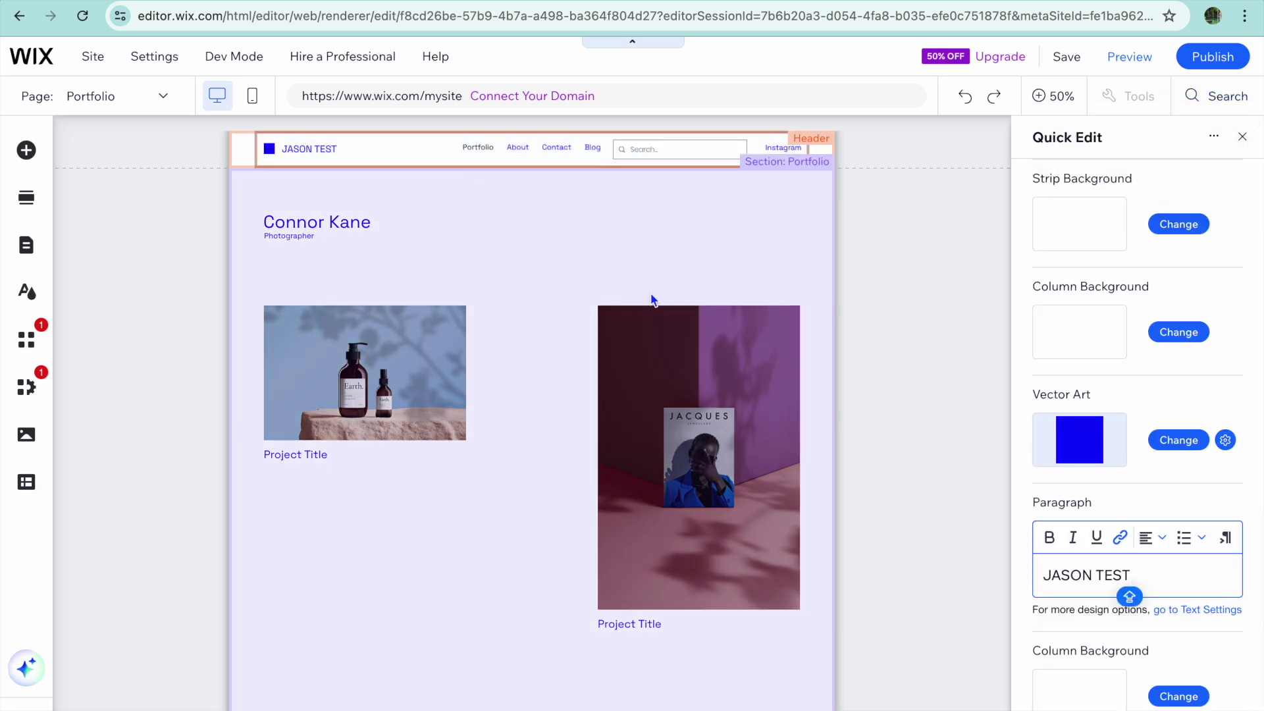
Set the Portfolio section's background to the Wix media image of a lemon on a glass against blue.
click(620, 268)
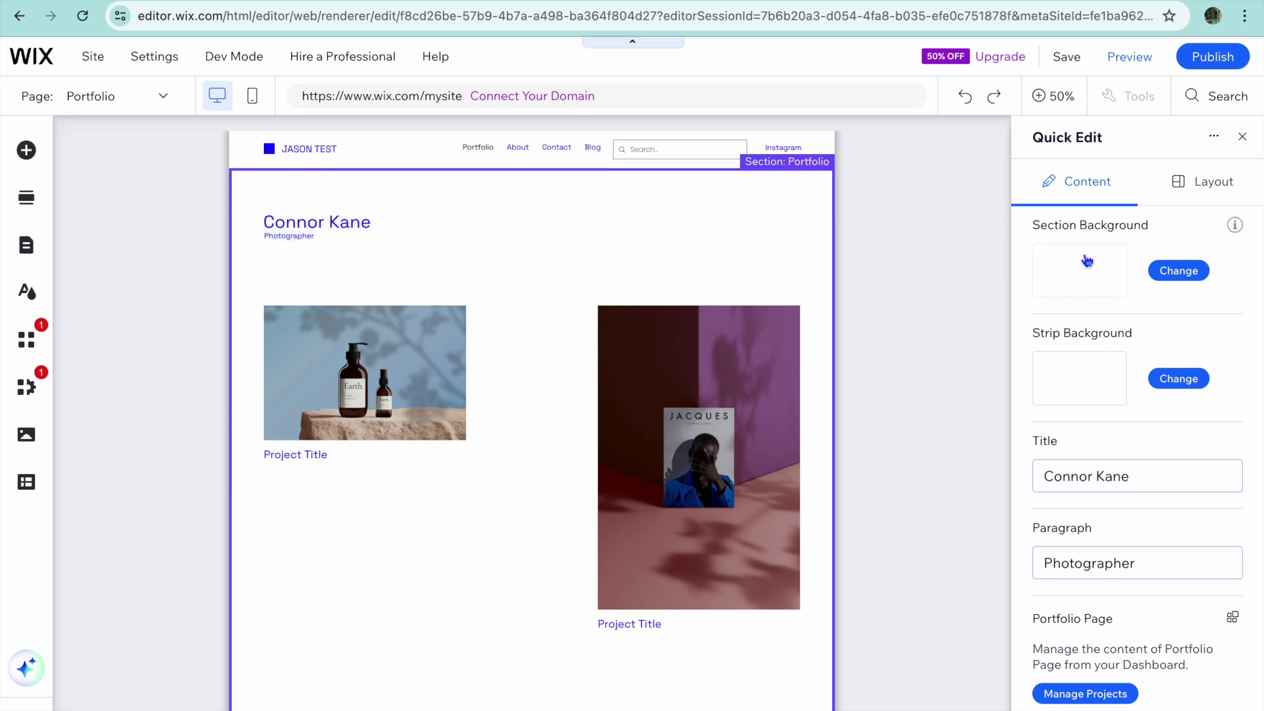
click(1179, 272)
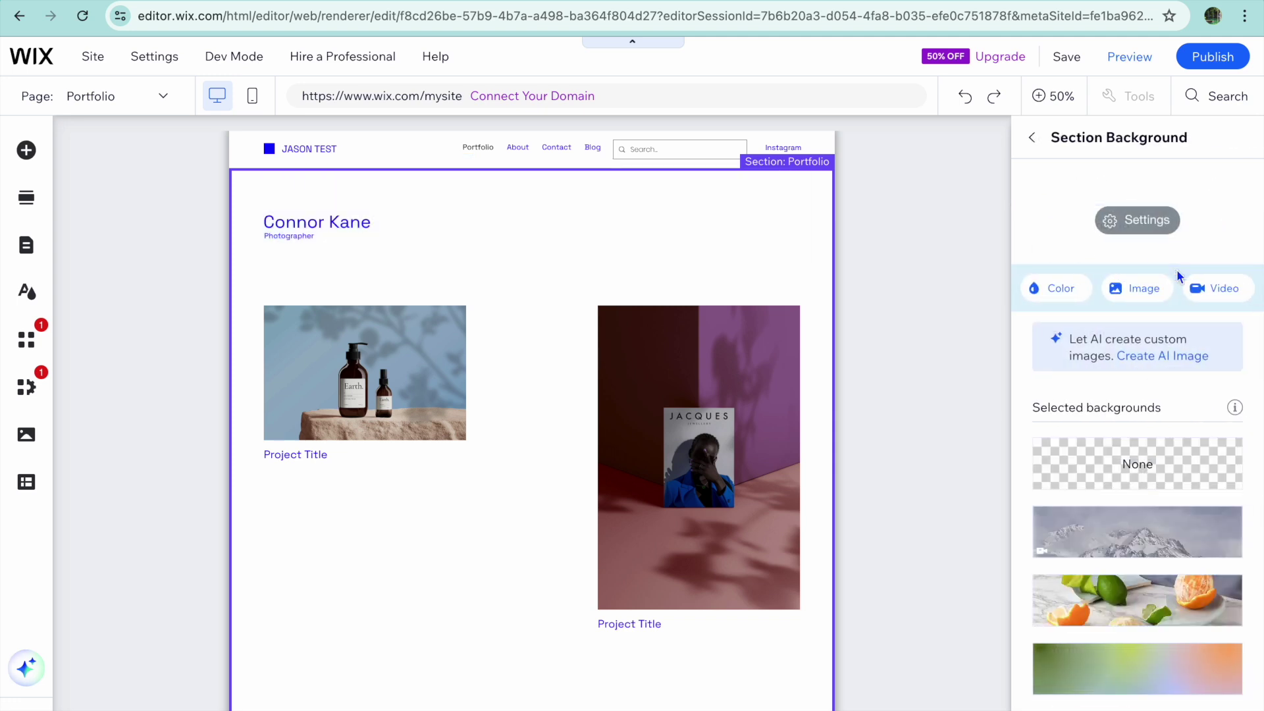
click(1130, 294)
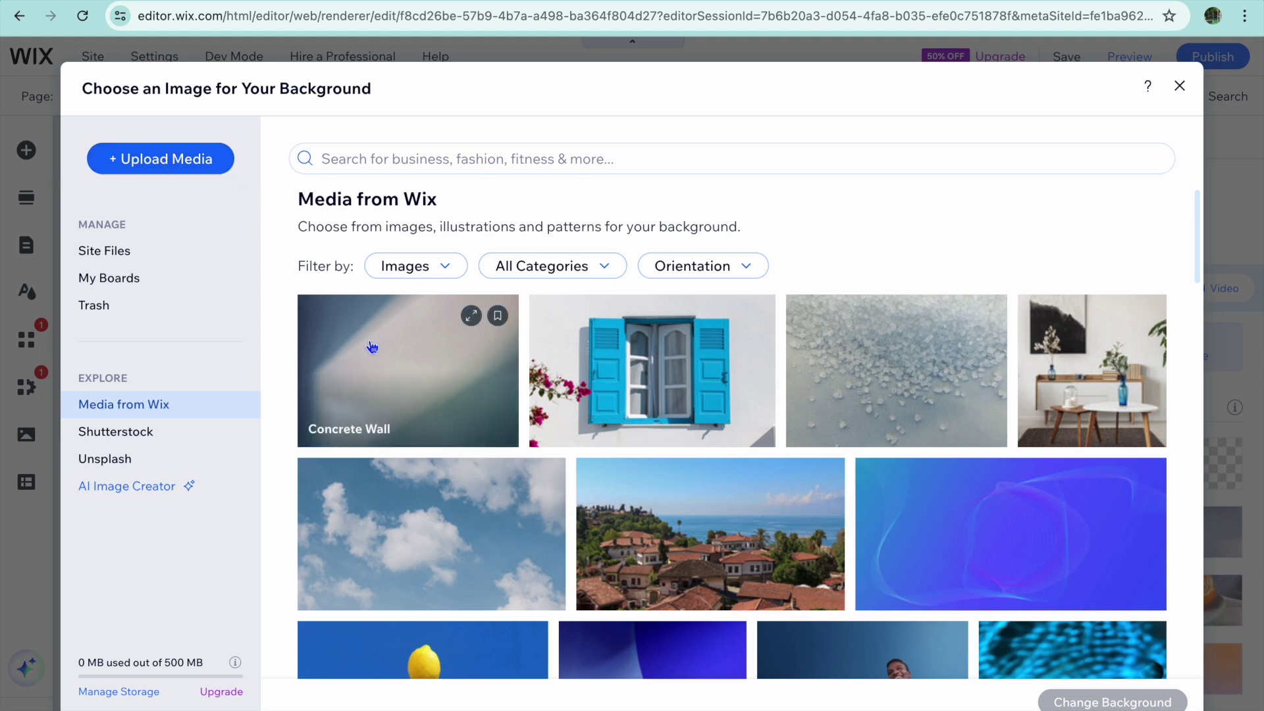
scroll(372, 347, down, 4)
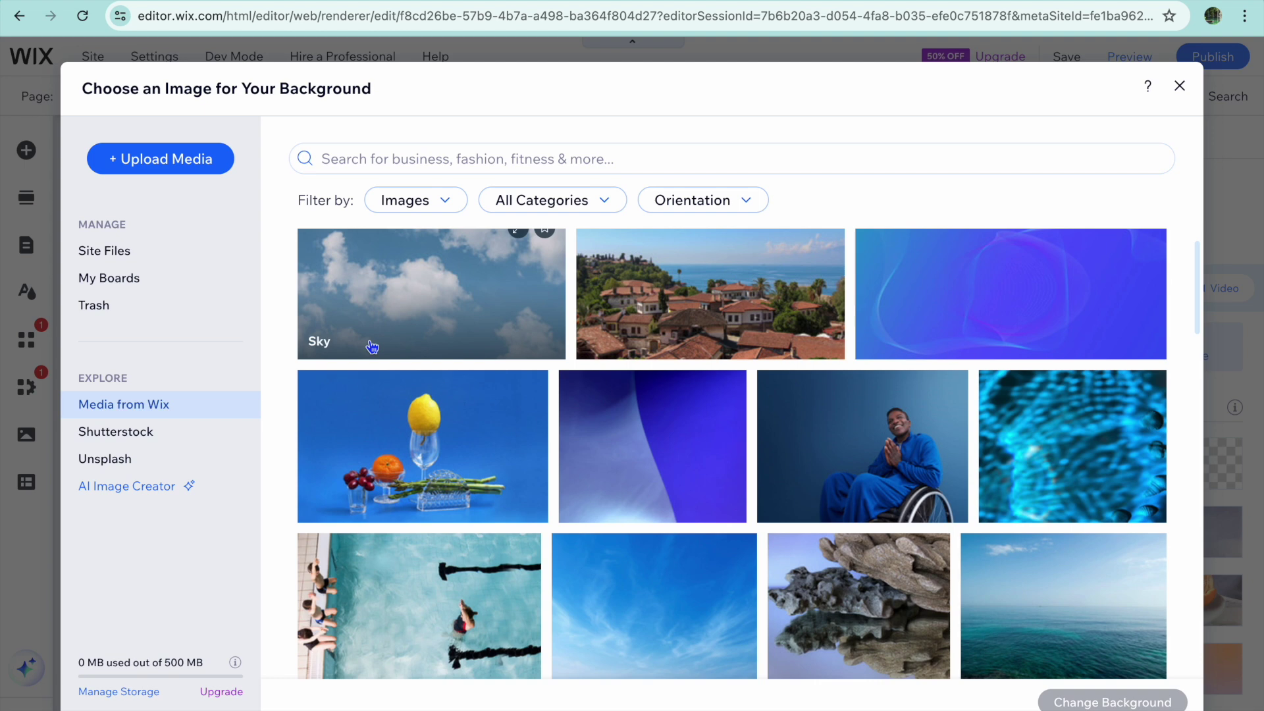
click(434, 463)
click(1090, 705)
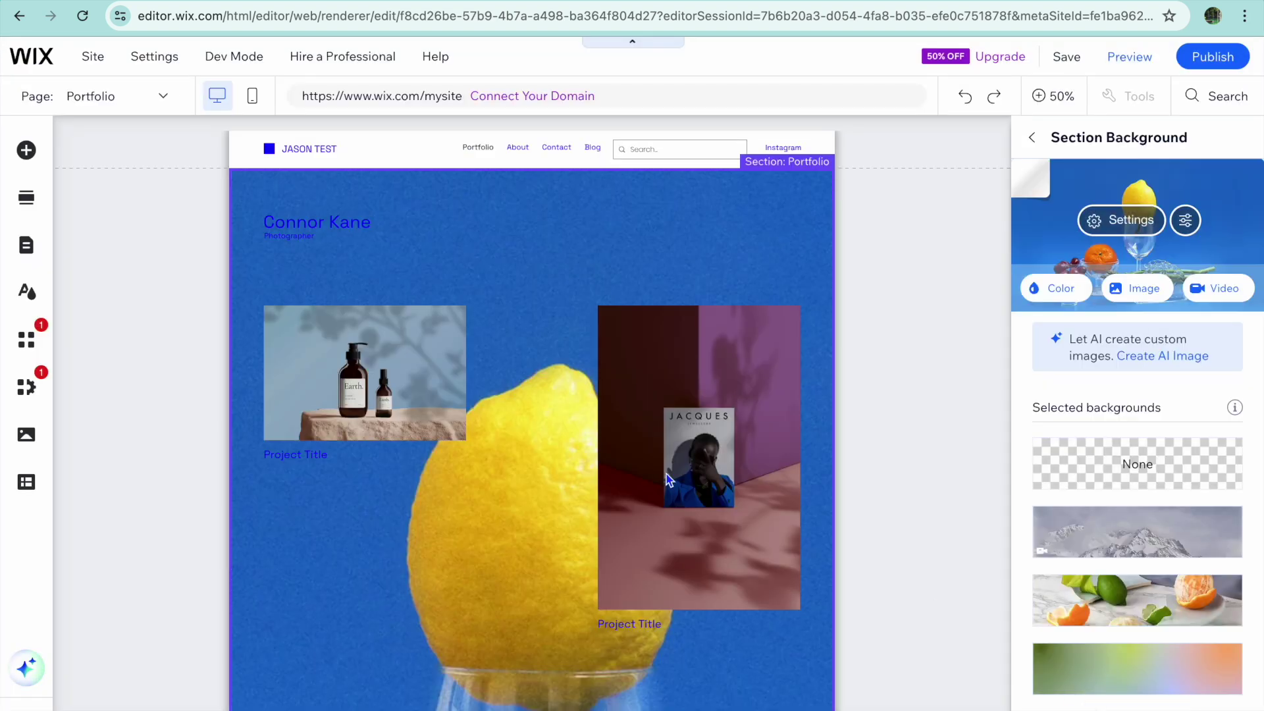
click(1032, 137)
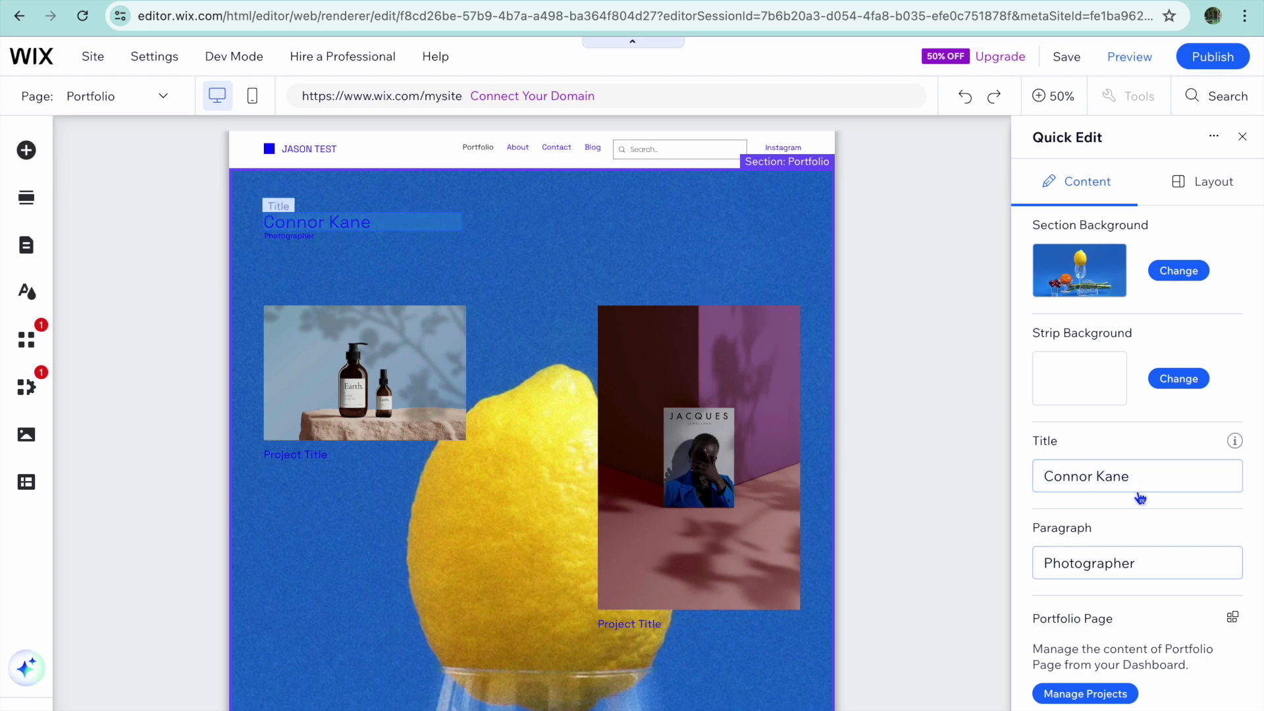
Change the Portfolio section's title to the site owner's name in capitals and finish the quick edit.
click(1140, 478)
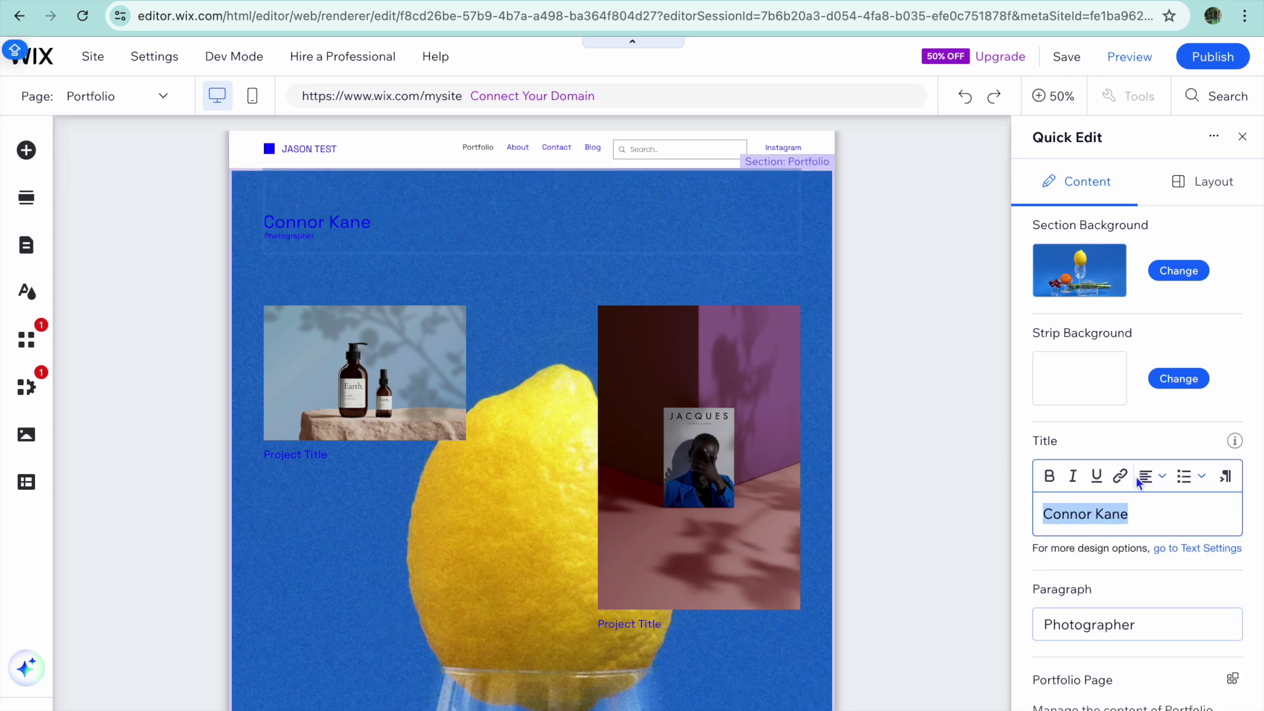
text(JASON TEST)
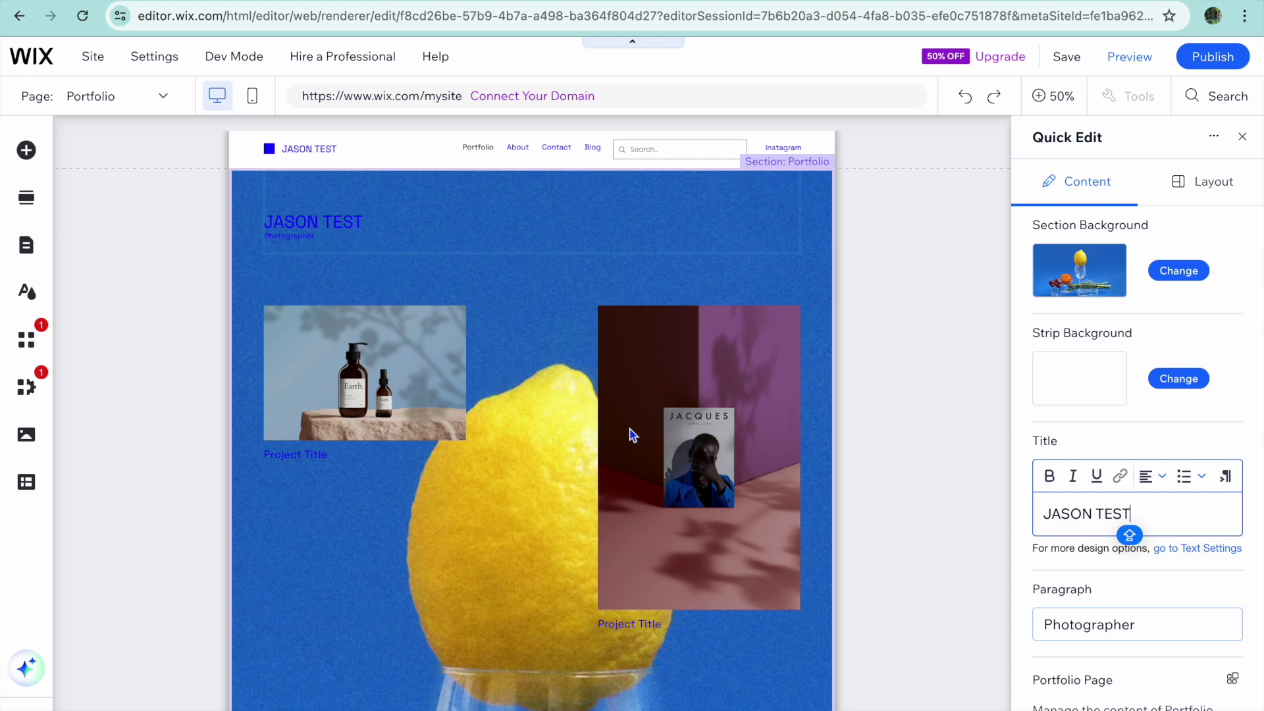
click(498, 409)
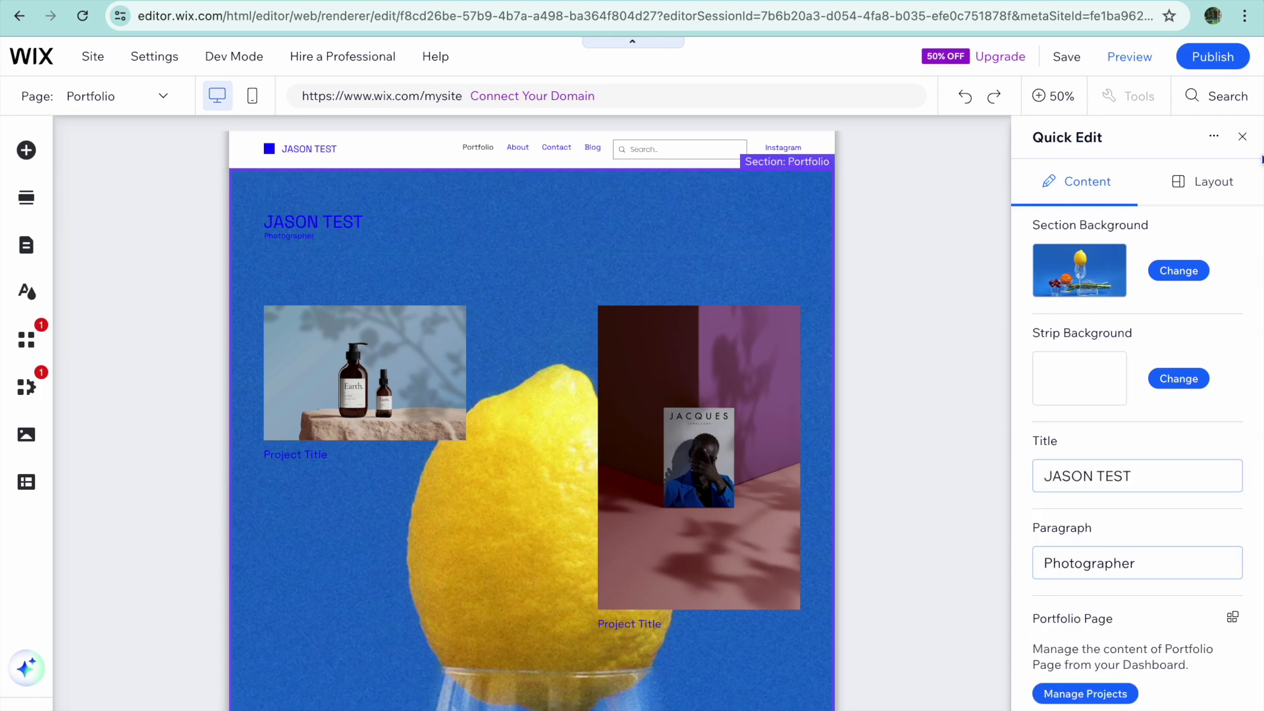
click(1242, 136)
Browse the elements that can be added to the Portfolio page, including the button, image, and contact and form categories.
scroll(607, 412, down, 5)
scroll(608, 412, down, 1)
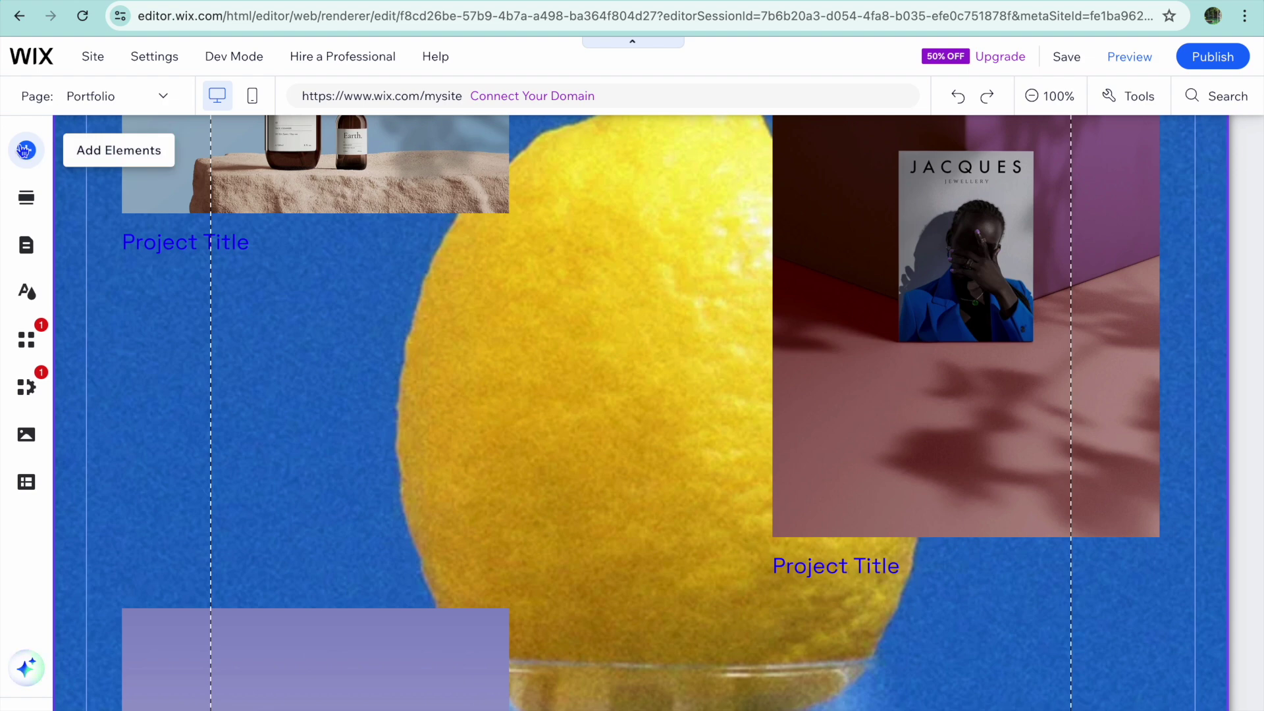
click(25, 150)
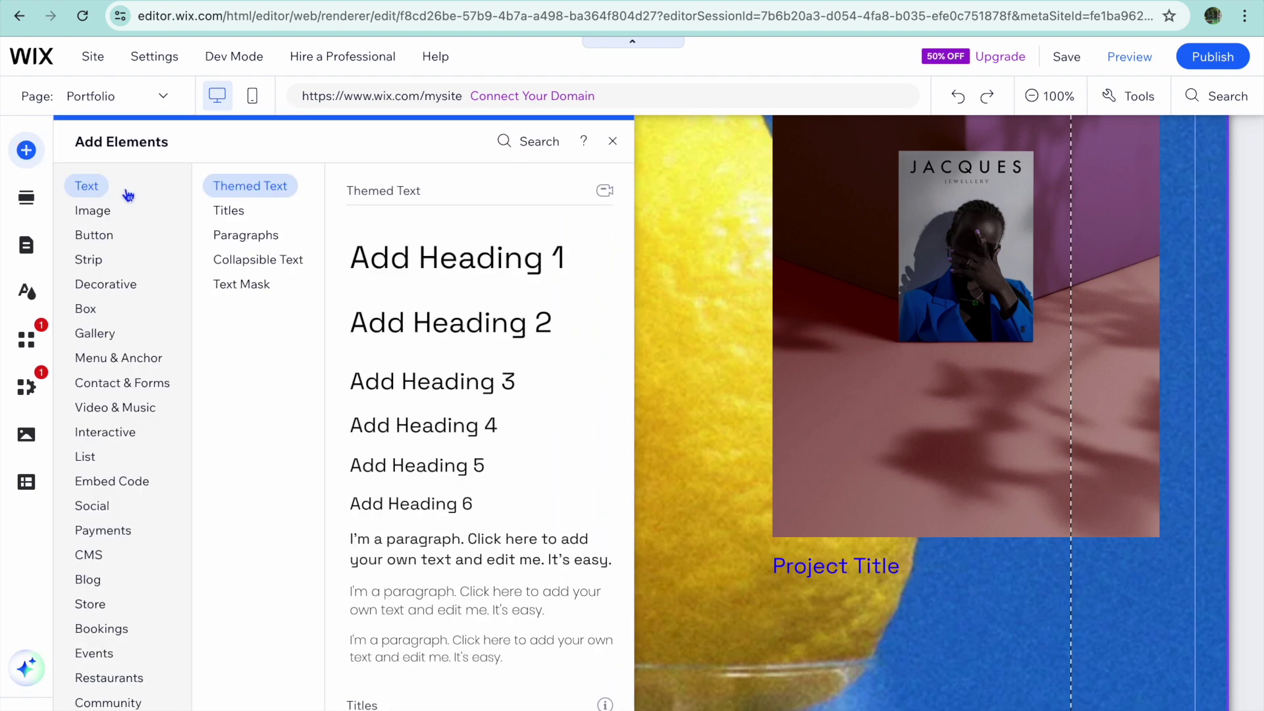
click(120, 529)
click(123, 236)
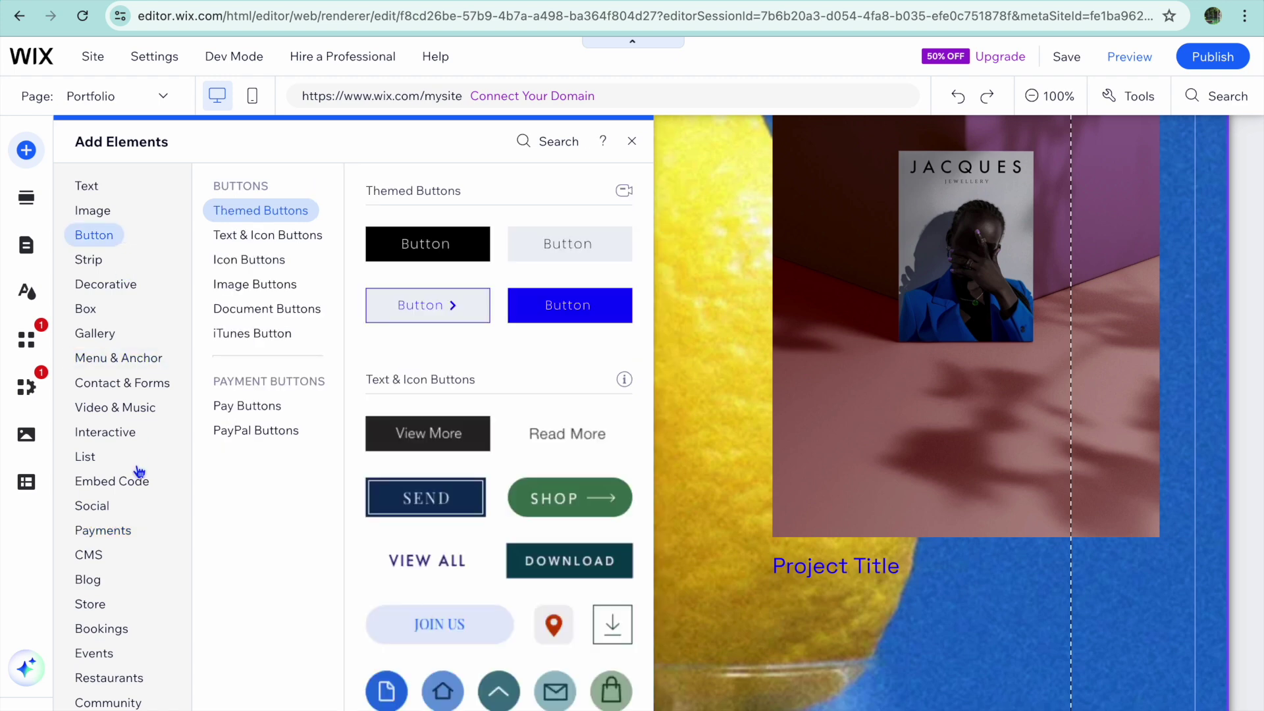
click(113, 209)
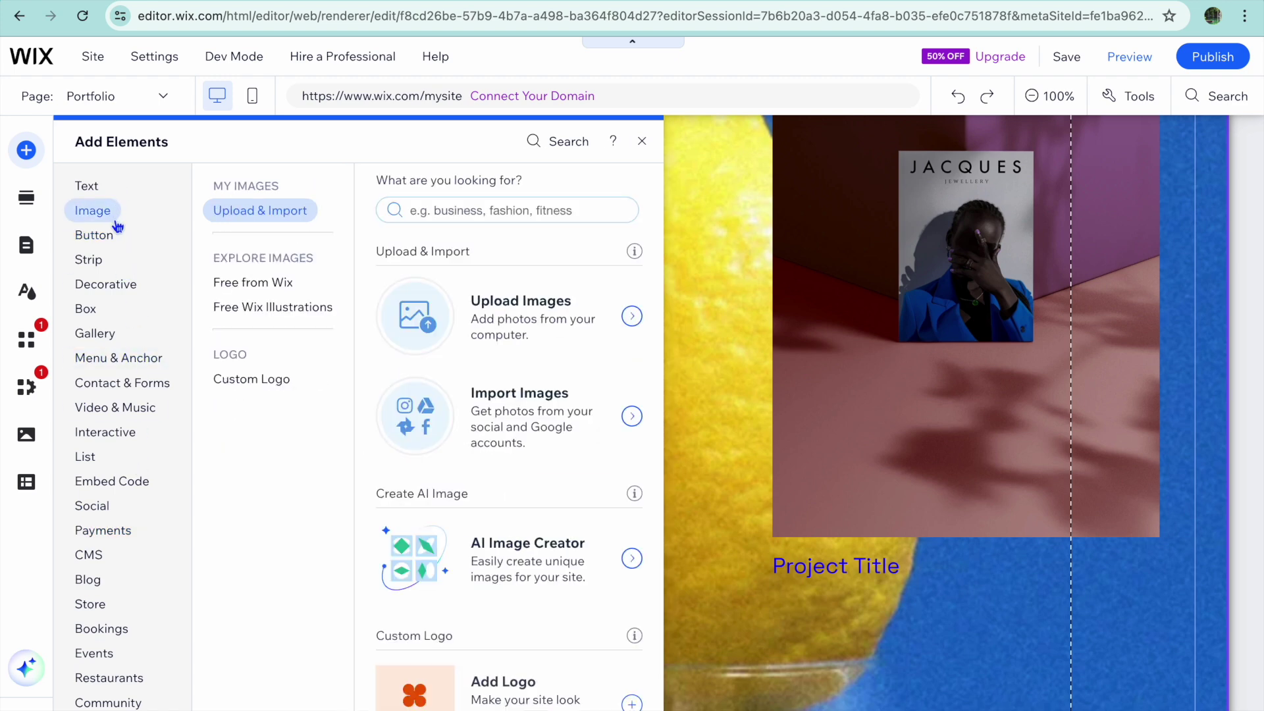
click(111, 283)
click(137, 389)
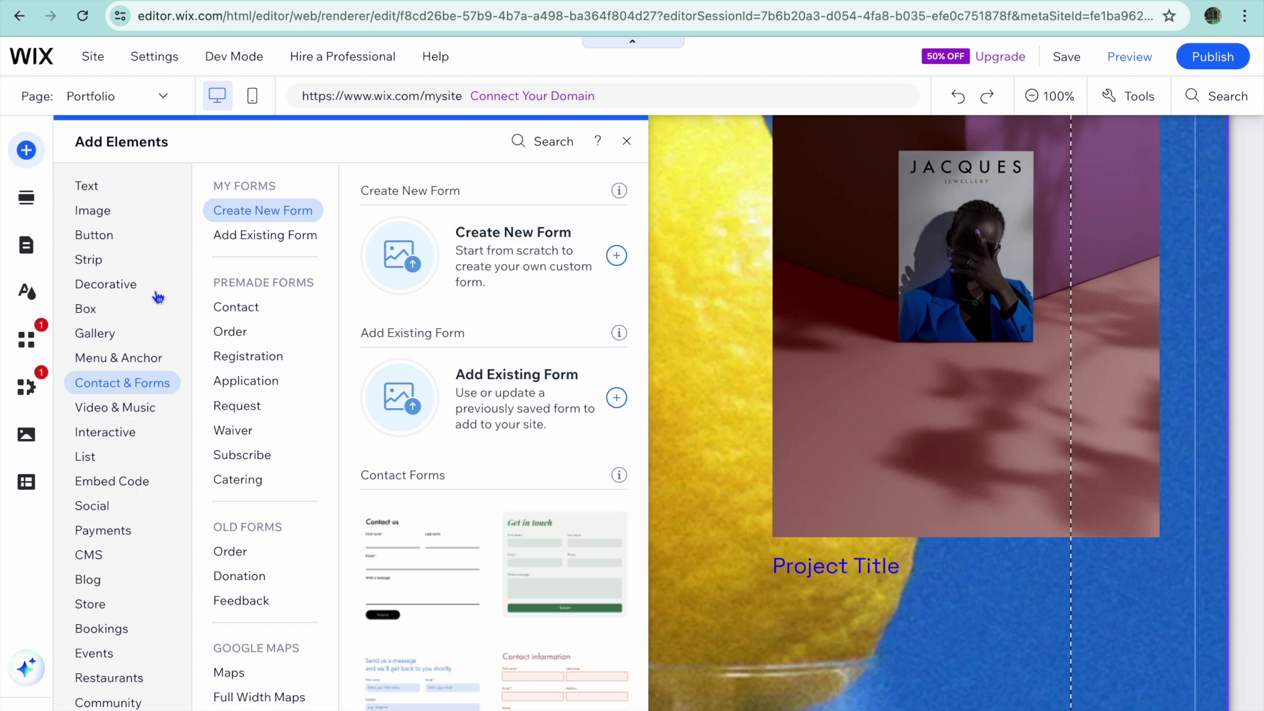
Add the Helvetica Light paragraph text to the Portfolio page, just below the project title under the bottles image.
click(91, 190)
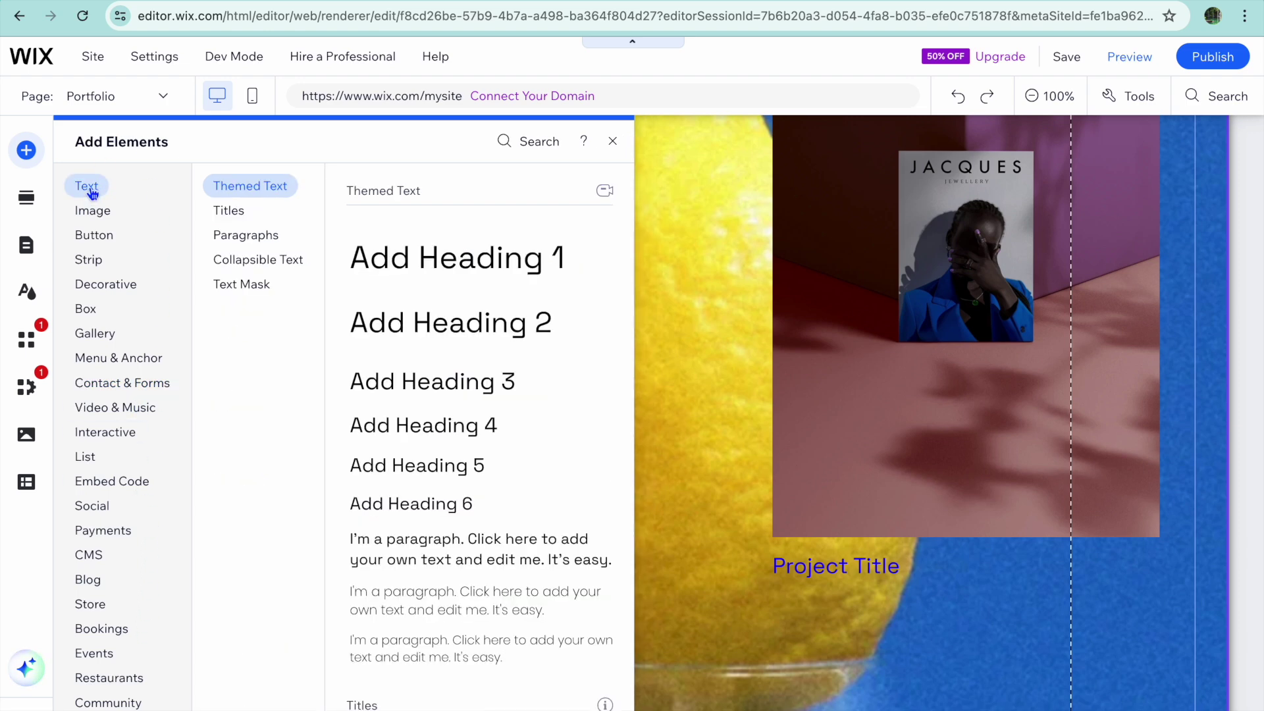
click(231, 208)
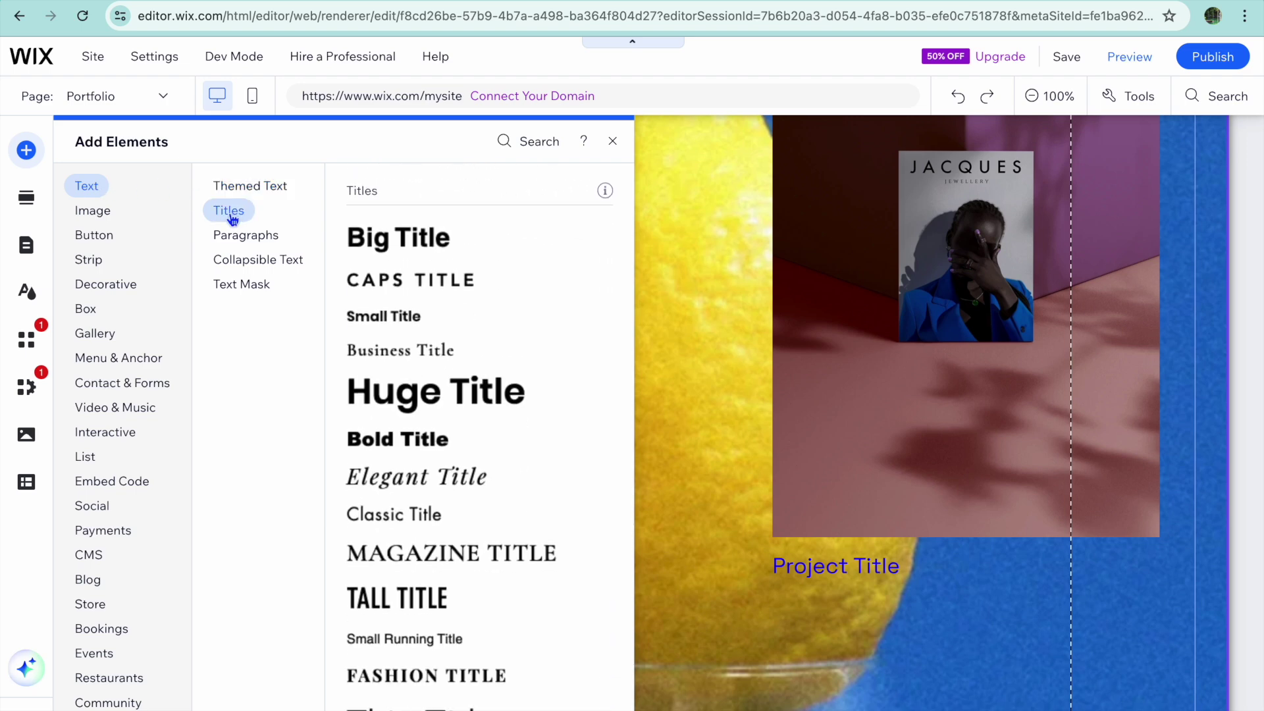
click(271, 238)
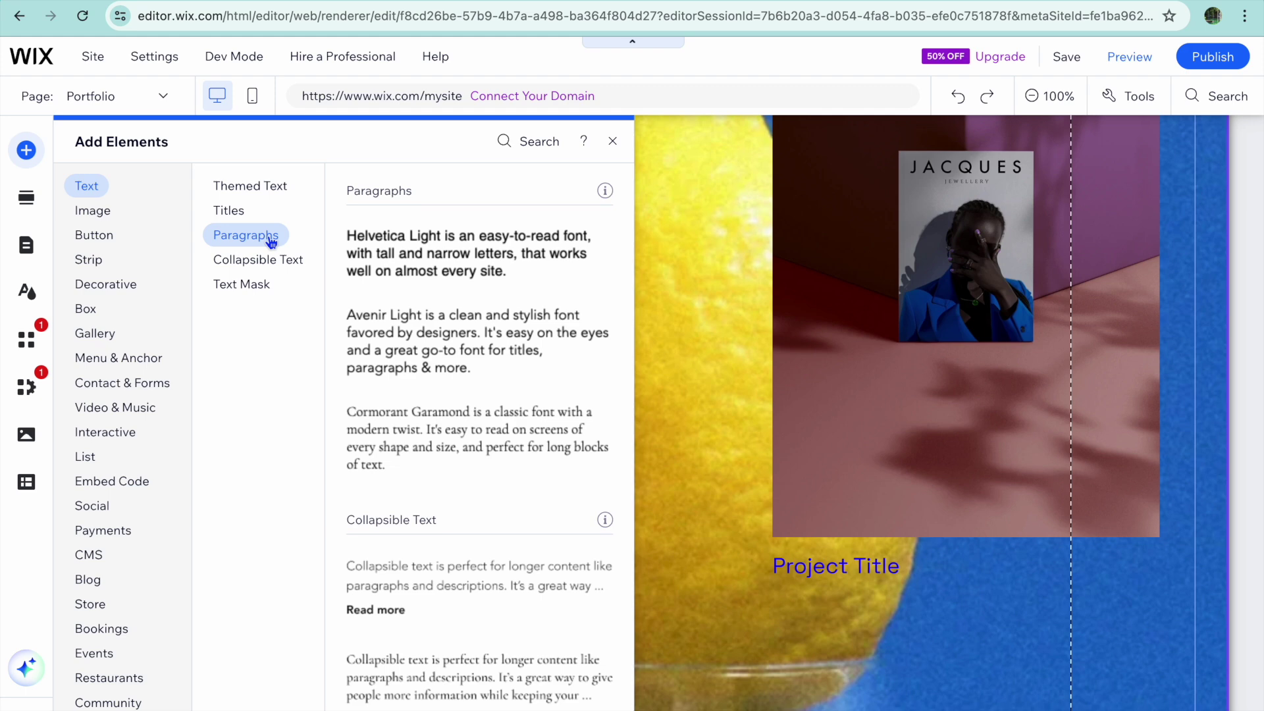
drag(451, 248, 341, 325)
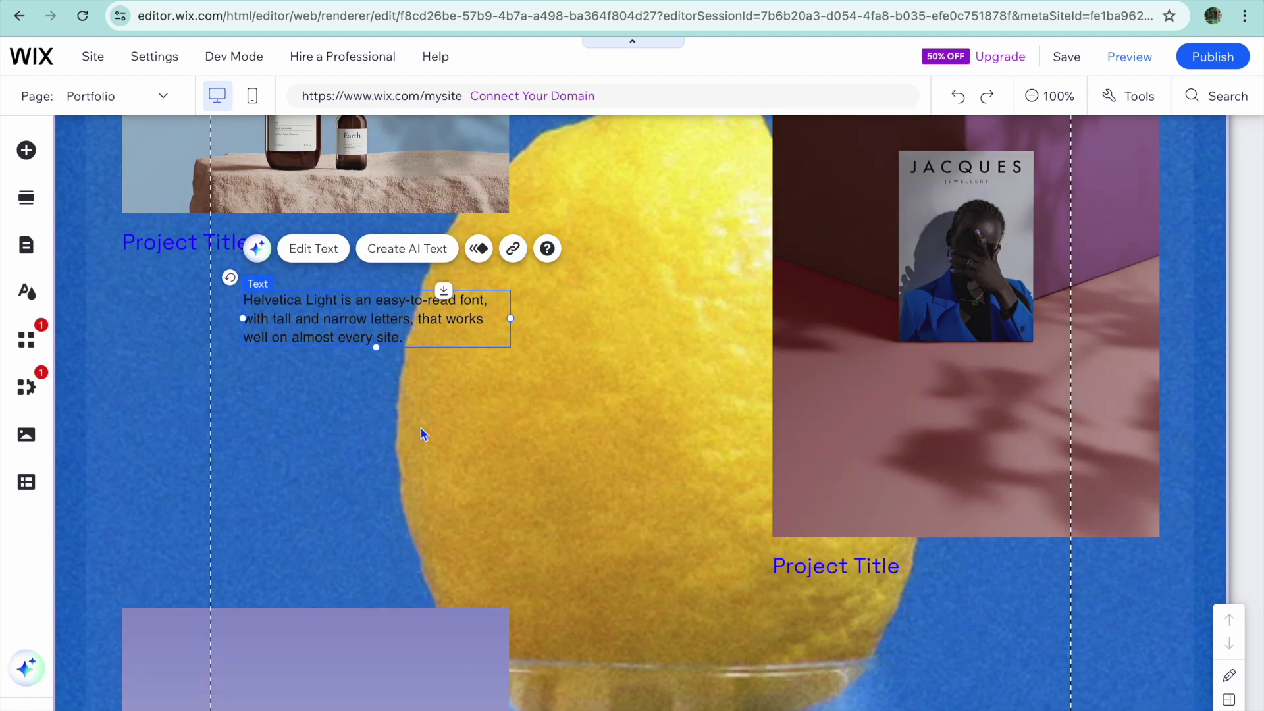
Look over the rest of the Portfolio page, and switch to the About page to review its content.
scroll(421, 428, down, 10)
scroll(420, 428, down, 8)
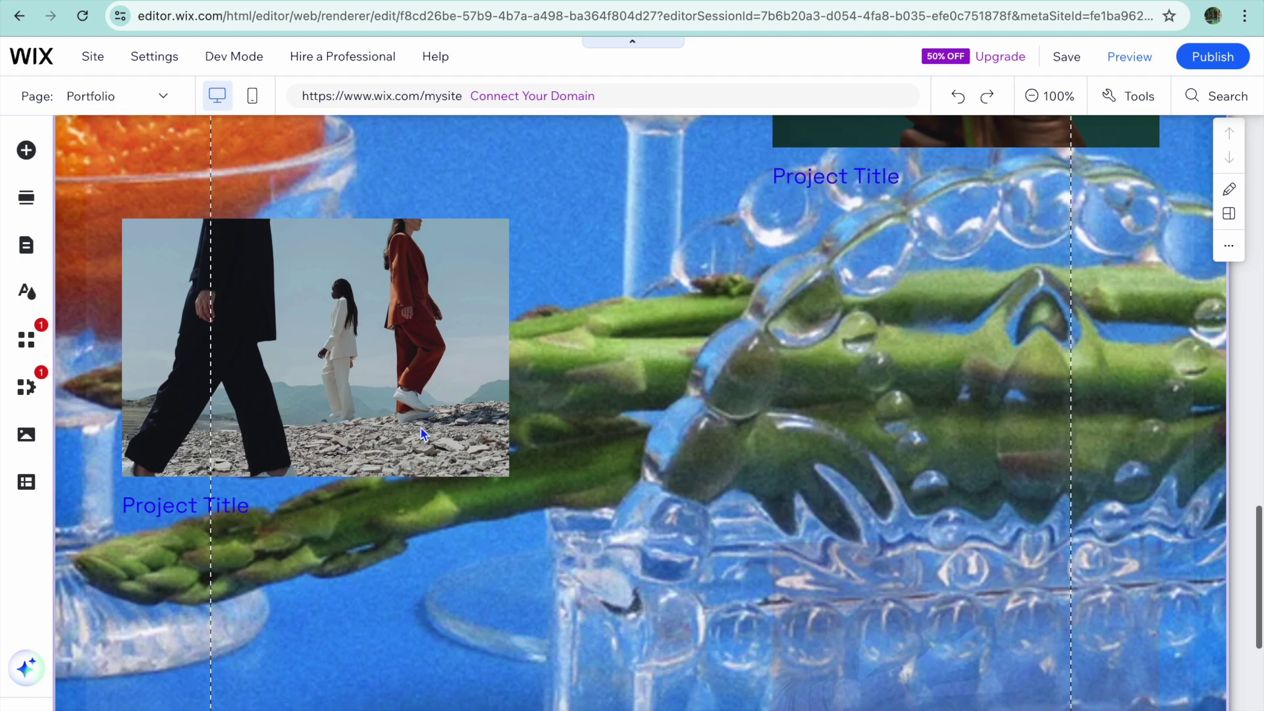
scroll(421, 428, up, 18)
scroll(420, 428, up, 1)
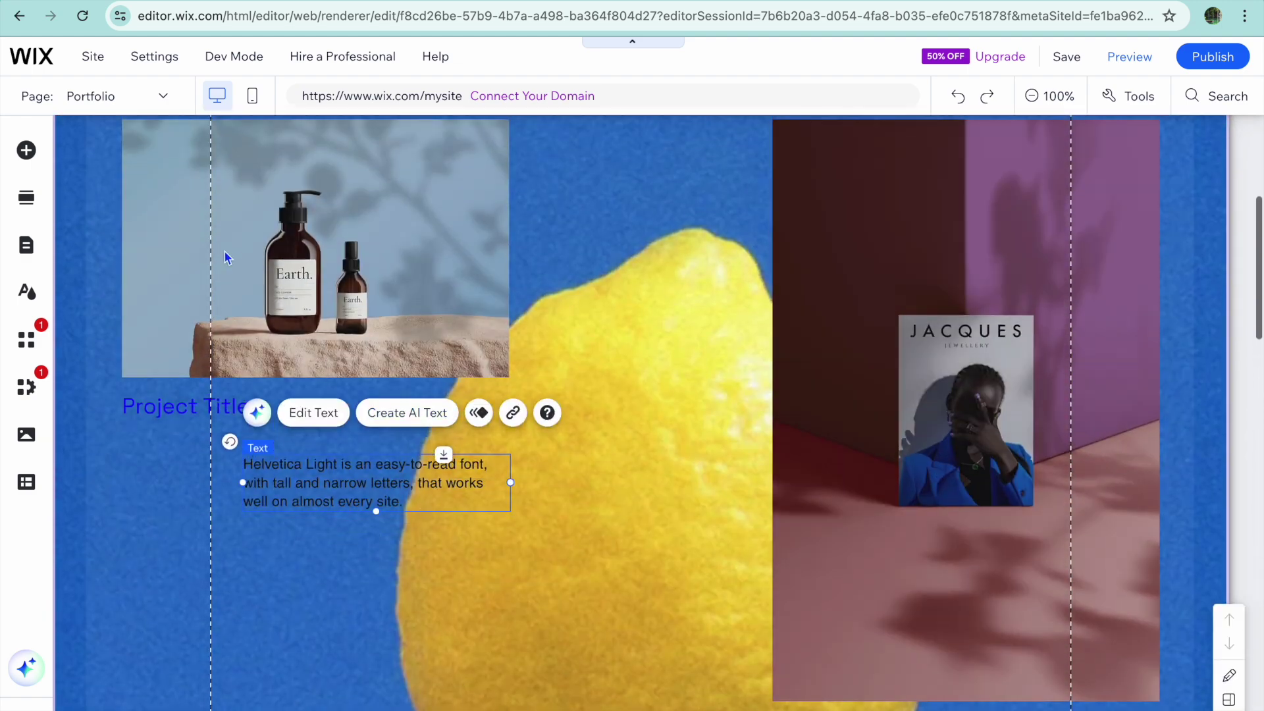
click(104, 99)
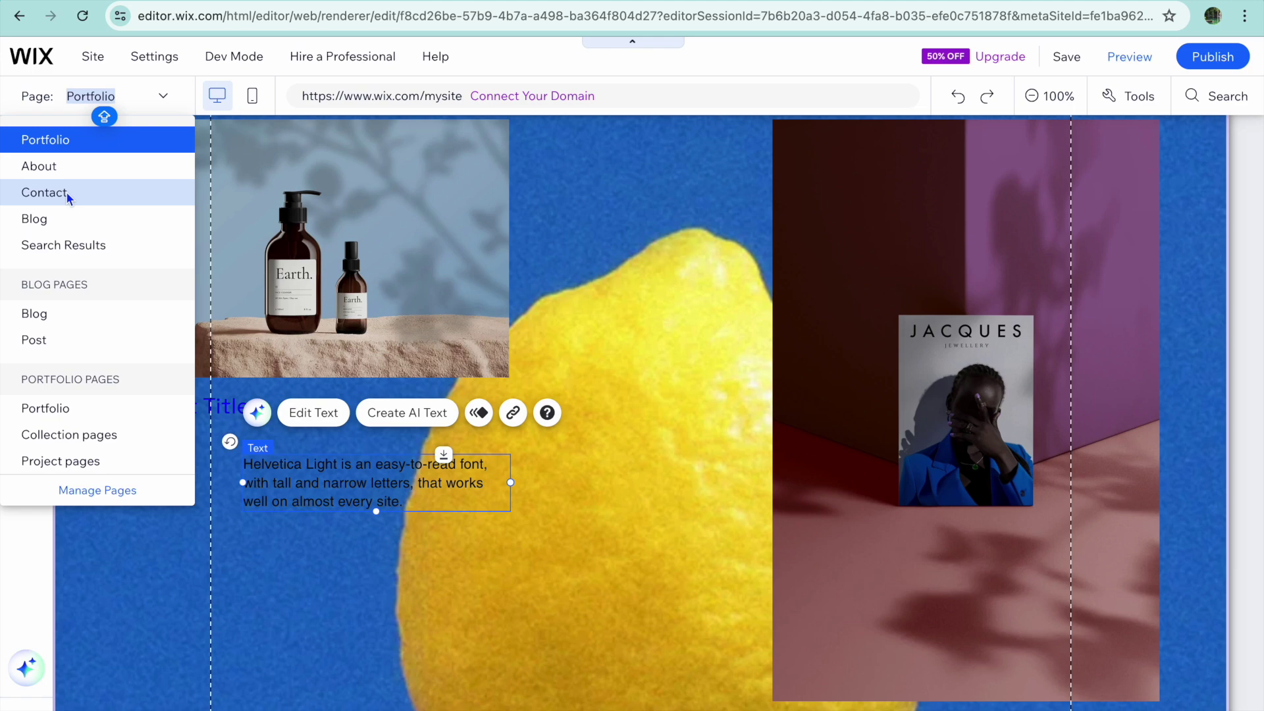
click(61, 167)
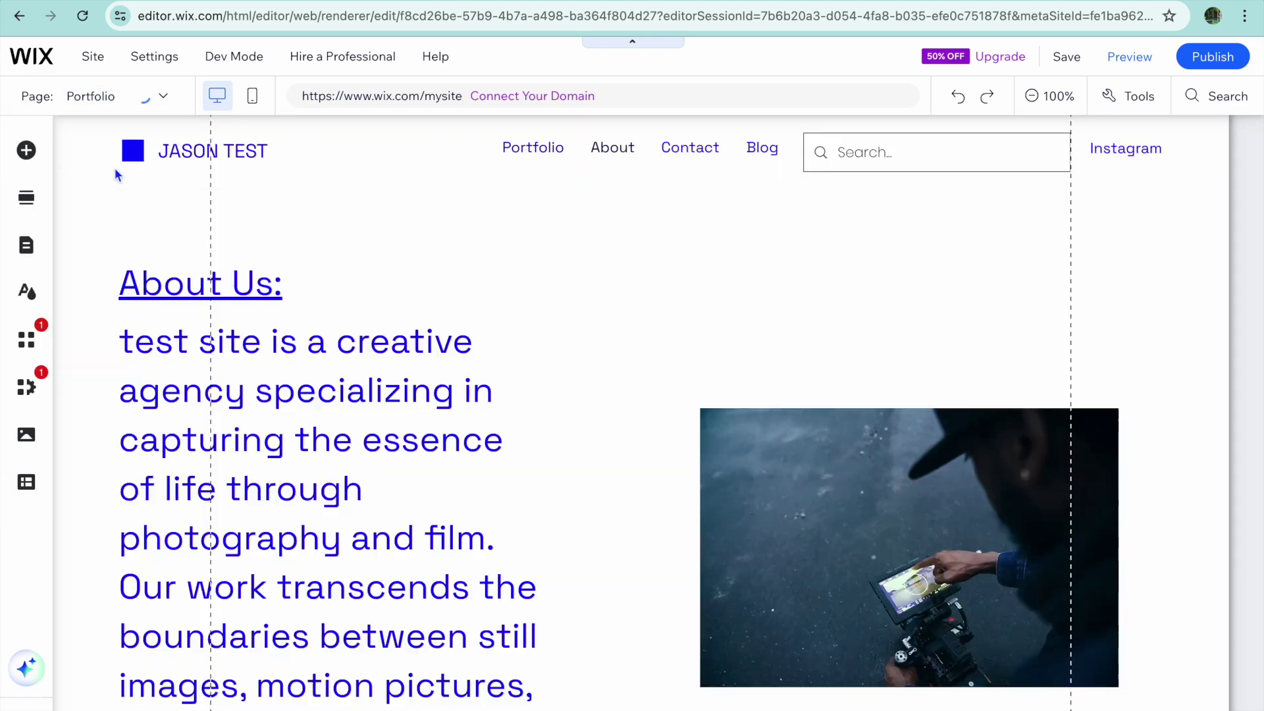
scroll(380, 285, down, 5)
scroll(380, 285, down, 4)
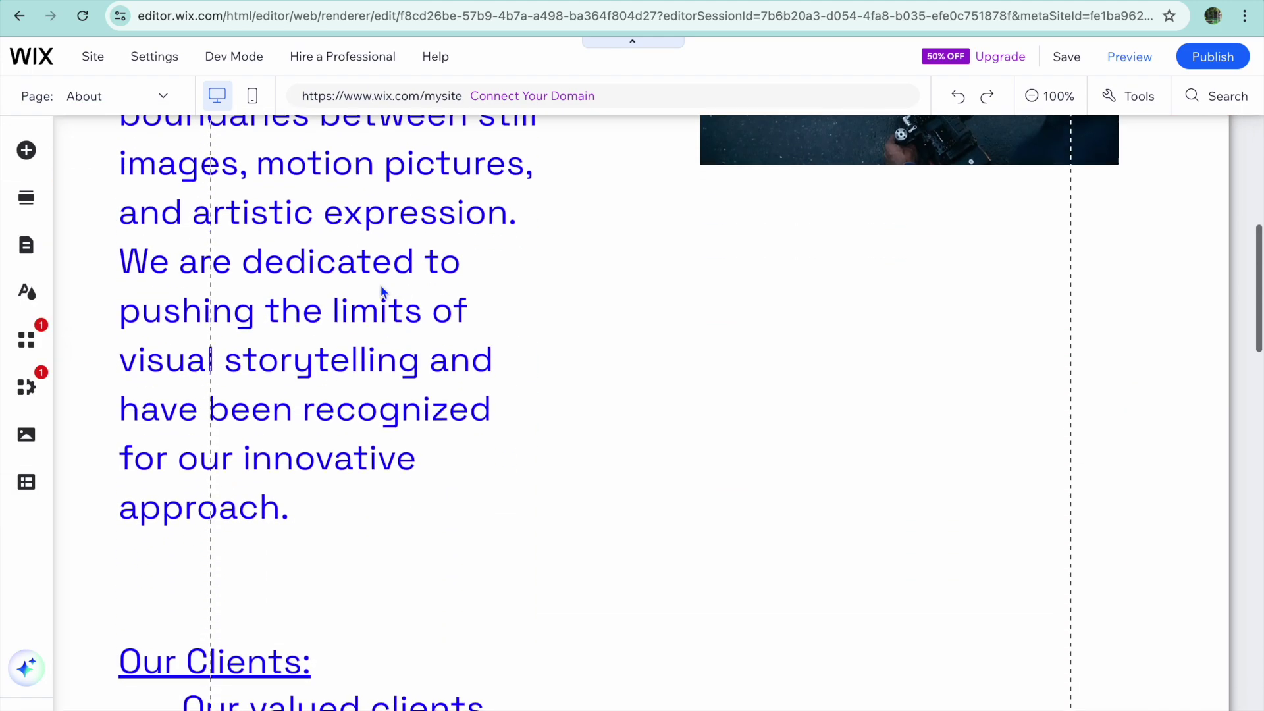
scroll(382, 291, up, 1)
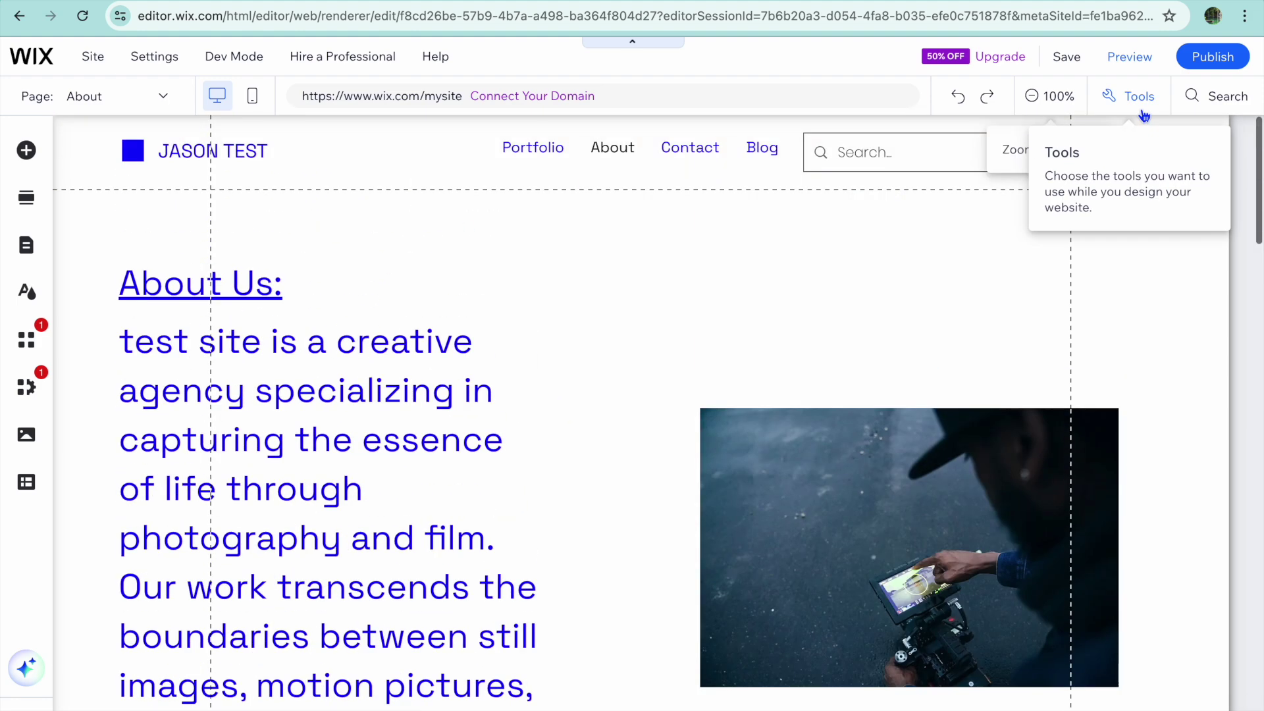
Preview the site and view its Portfolio page.
click(1132, 58)
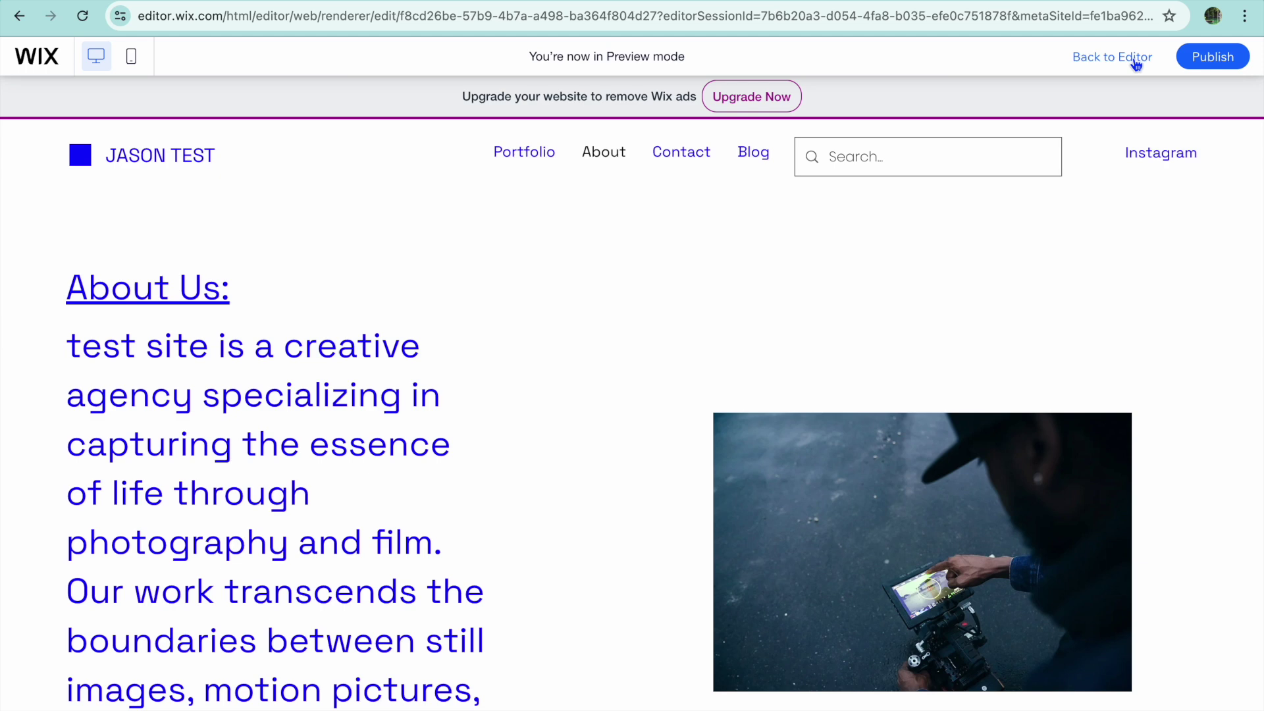
click(533, 158)
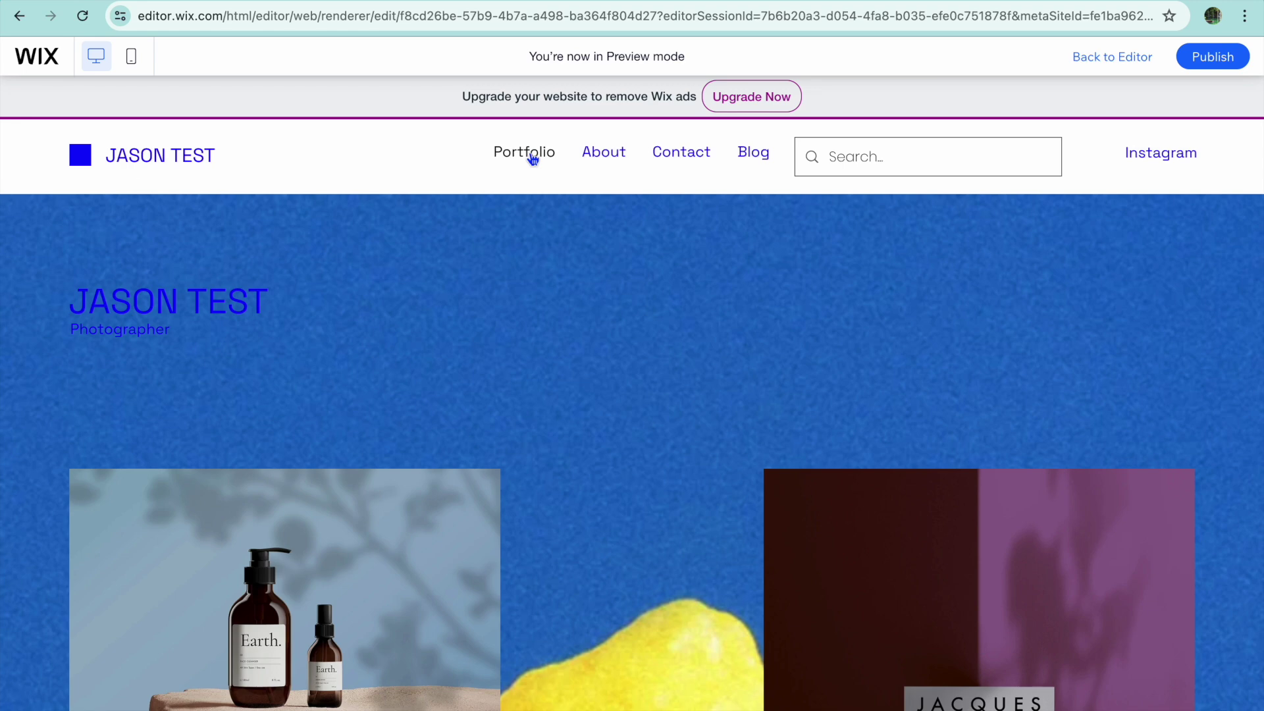